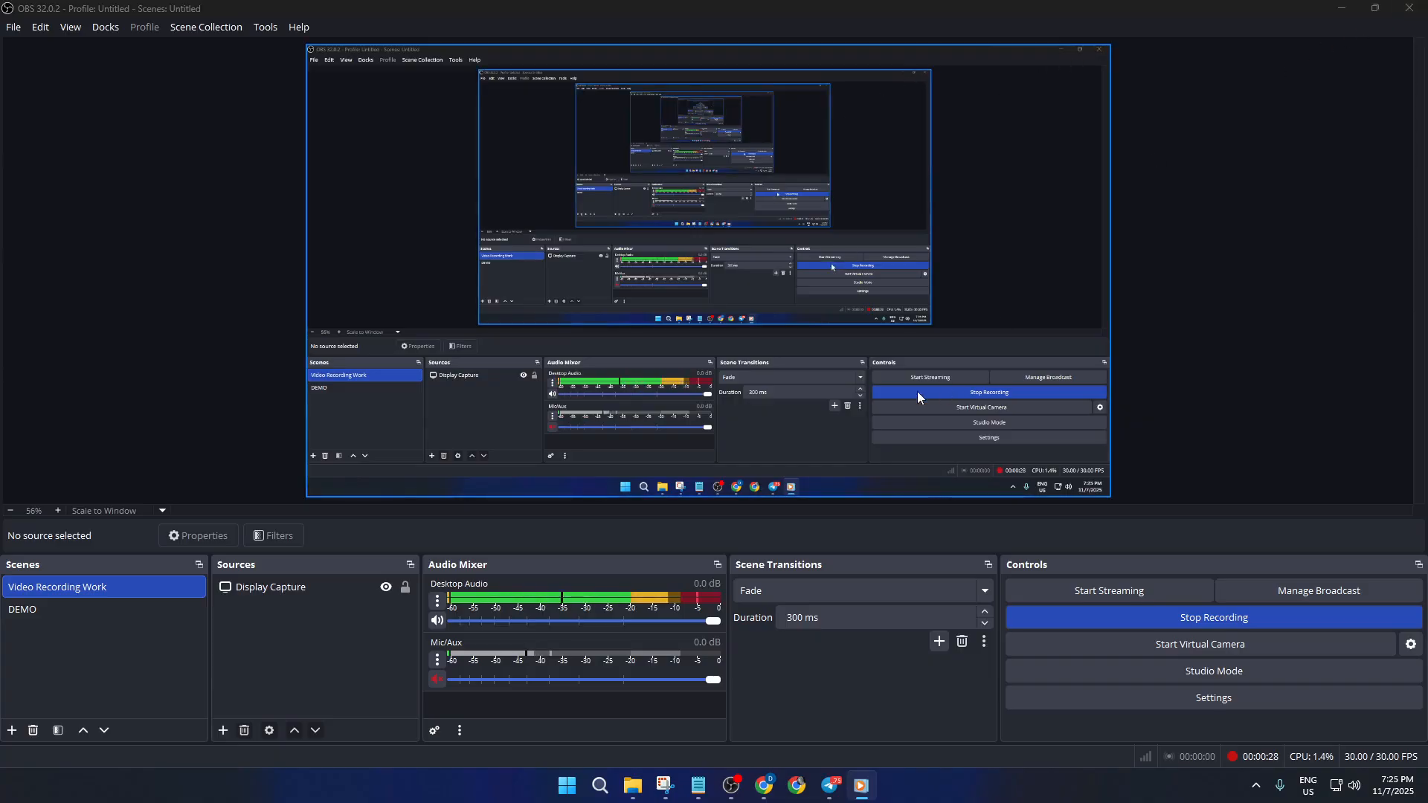
Step: Search Windows for "obs" and show the option to run OBS Studio (64bit) as administrator
right_click(732, 785)
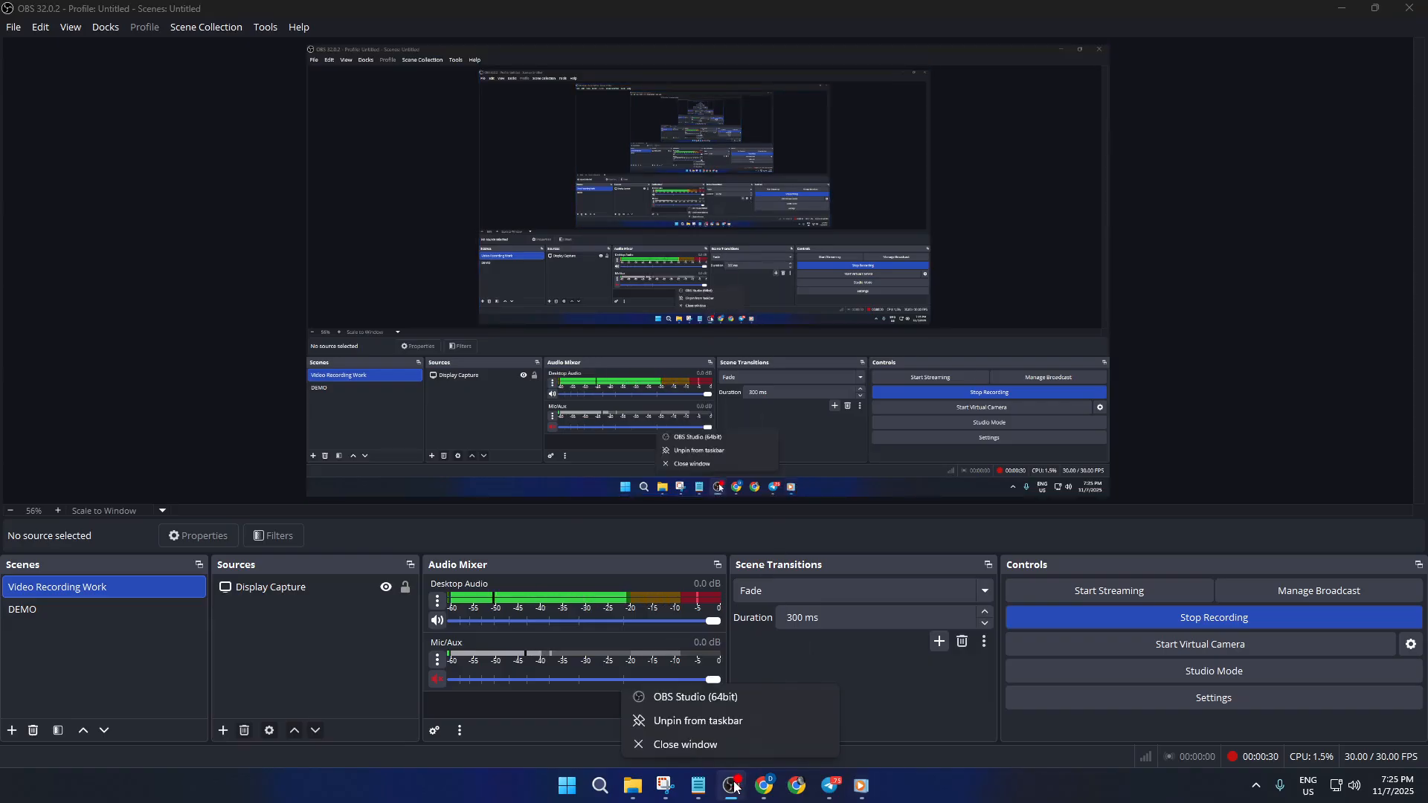
left_click(599, 785)
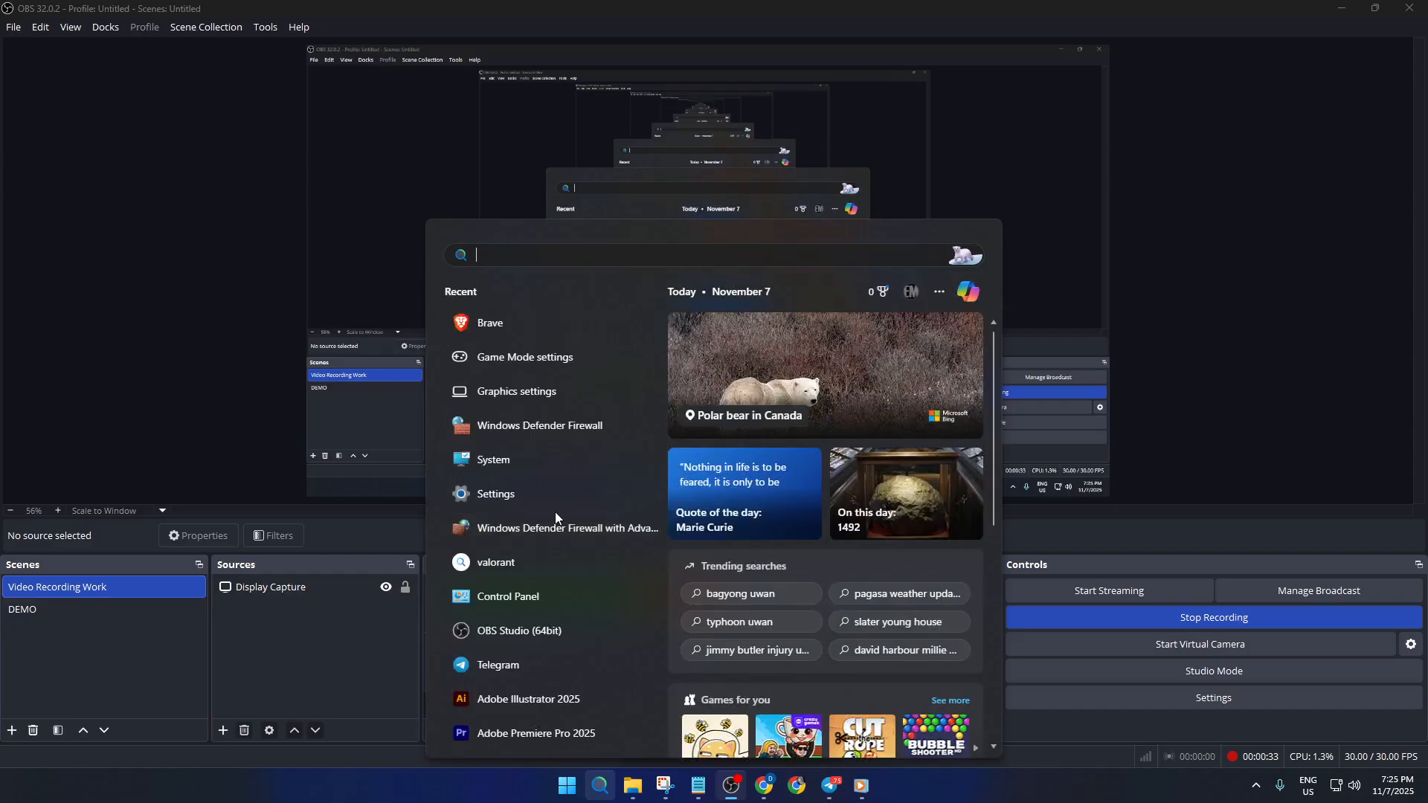
type("obs")
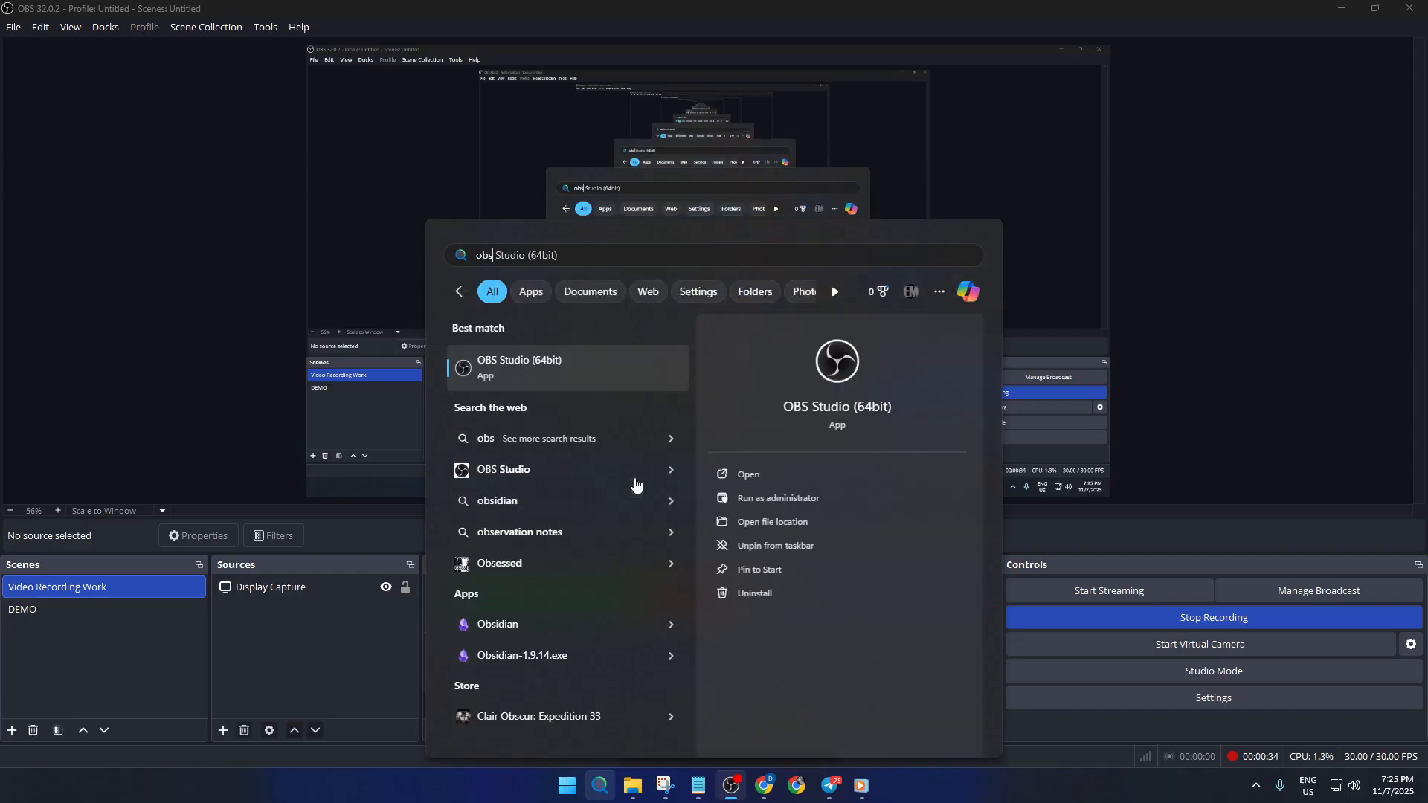
right_click(571, 372)
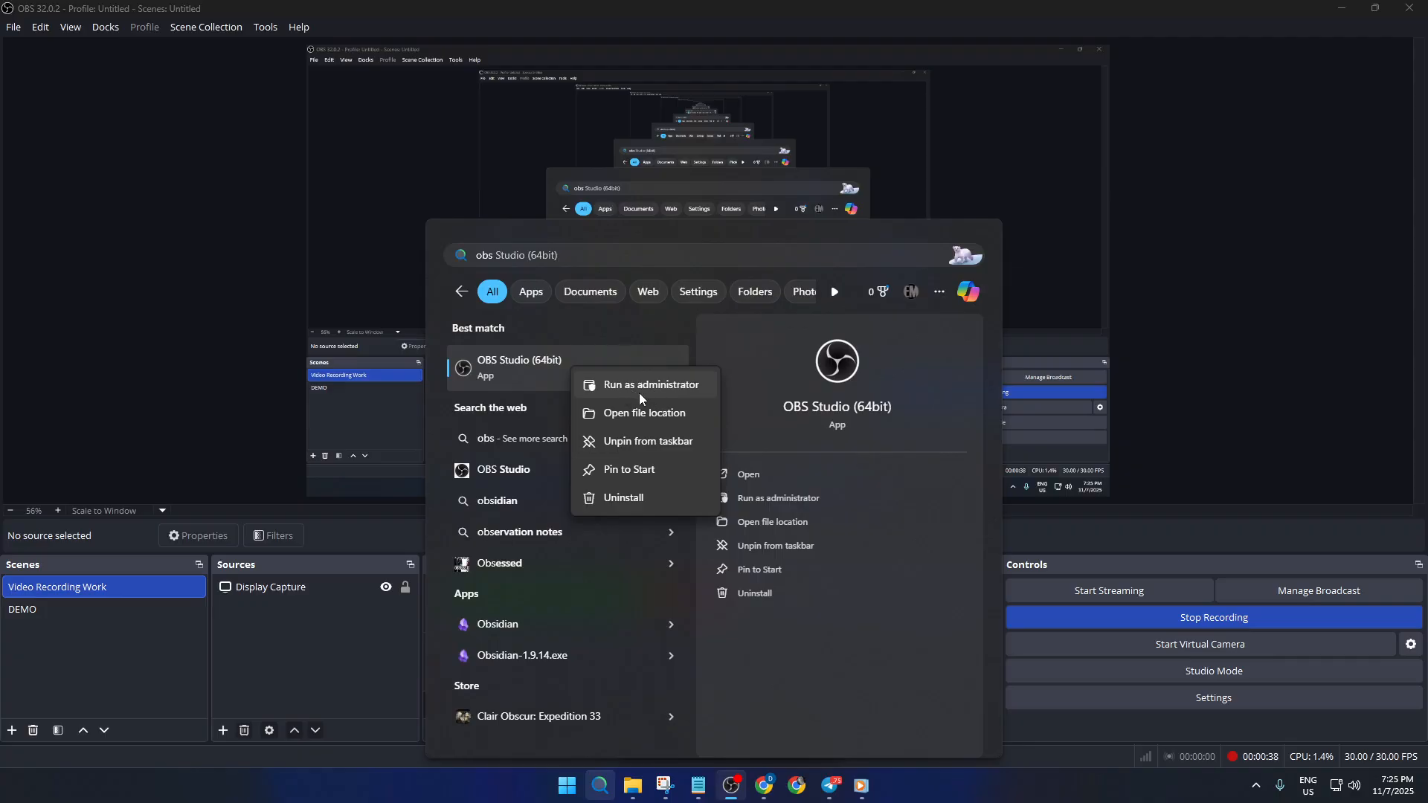
Step: Look up the OBS option for checking for updates without running the check
left_click(299, 27)
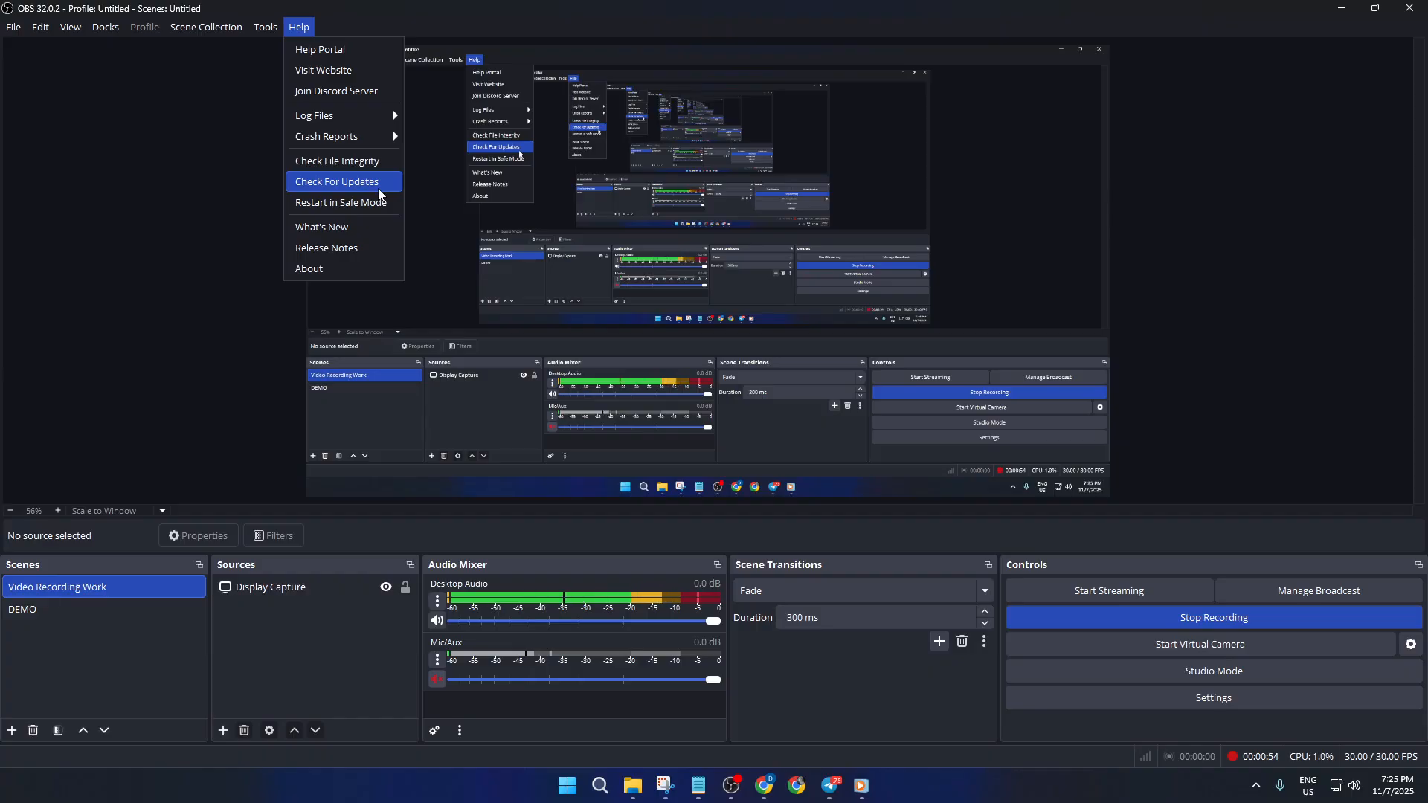
left_click(212, 210)
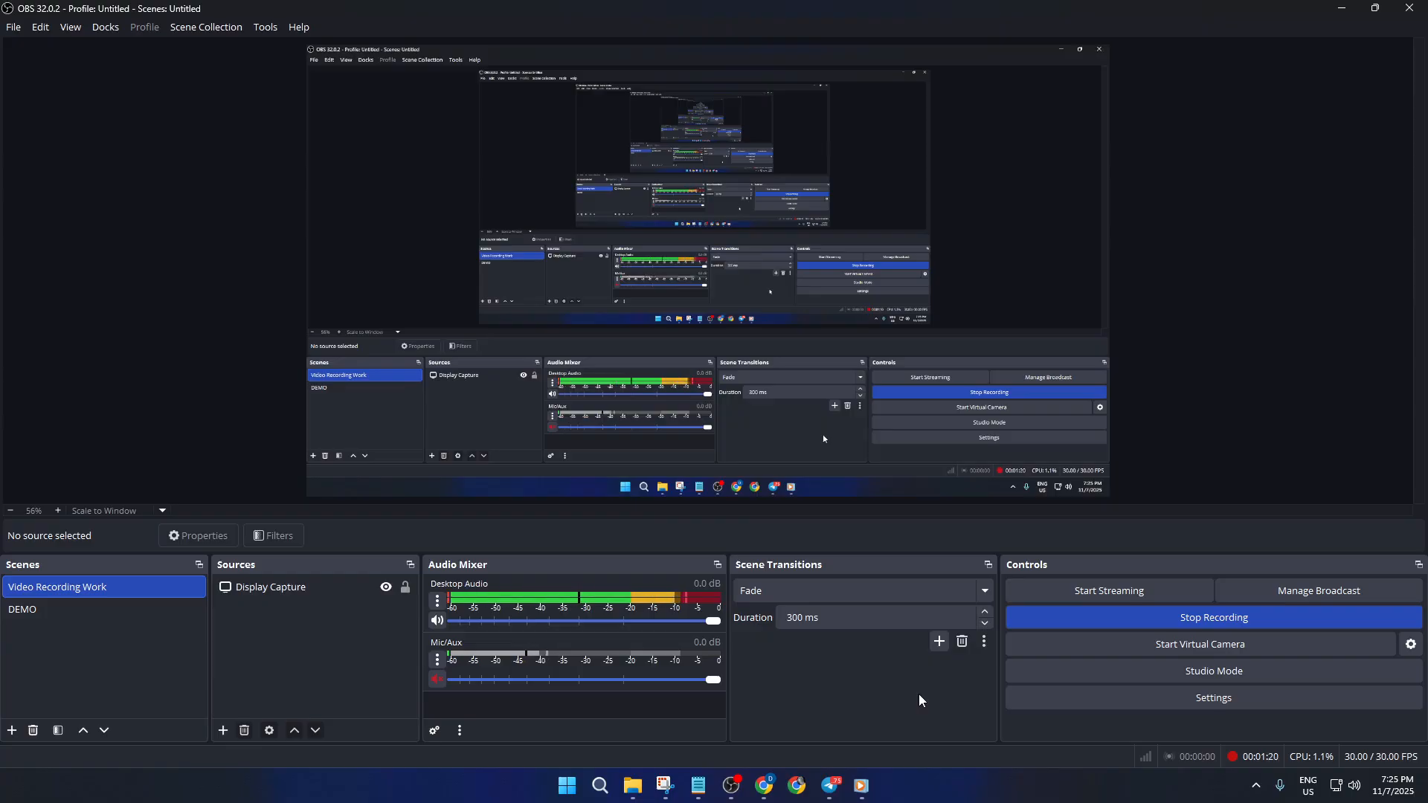
Step: Search Windows for "obs" and look at the uninstall option for OBS Studio, leaving it unused
left_click(601, 786)
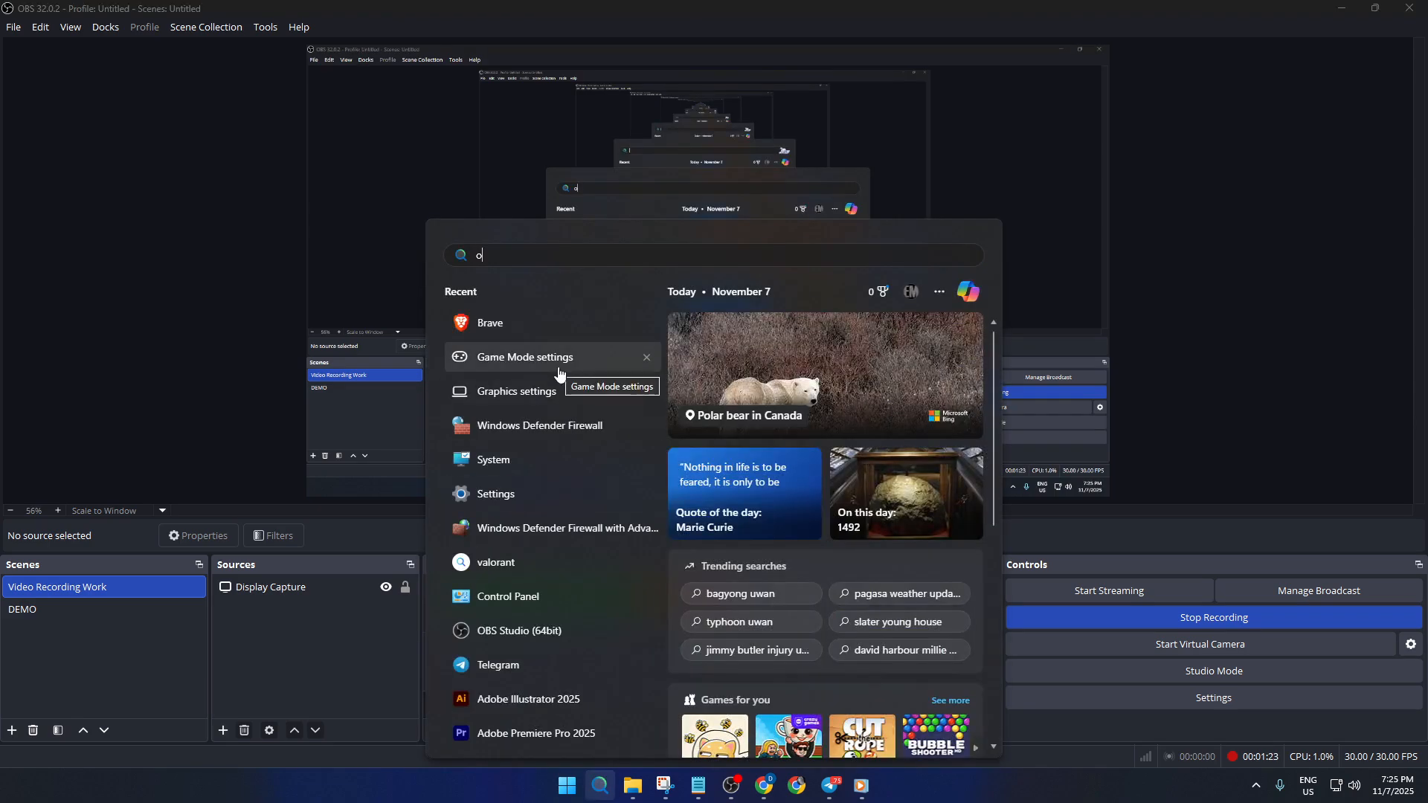
type("obs")
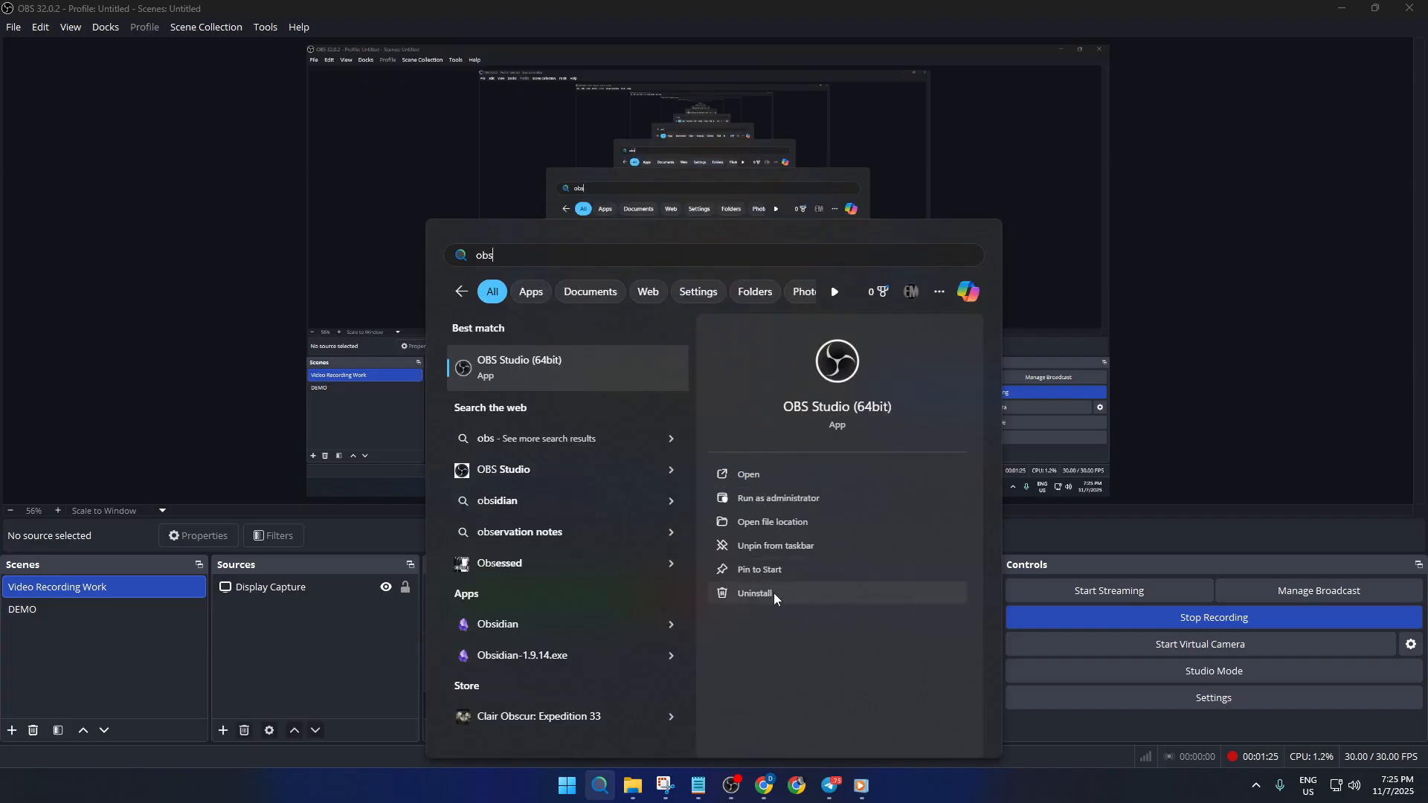
left_click(1256, 467)
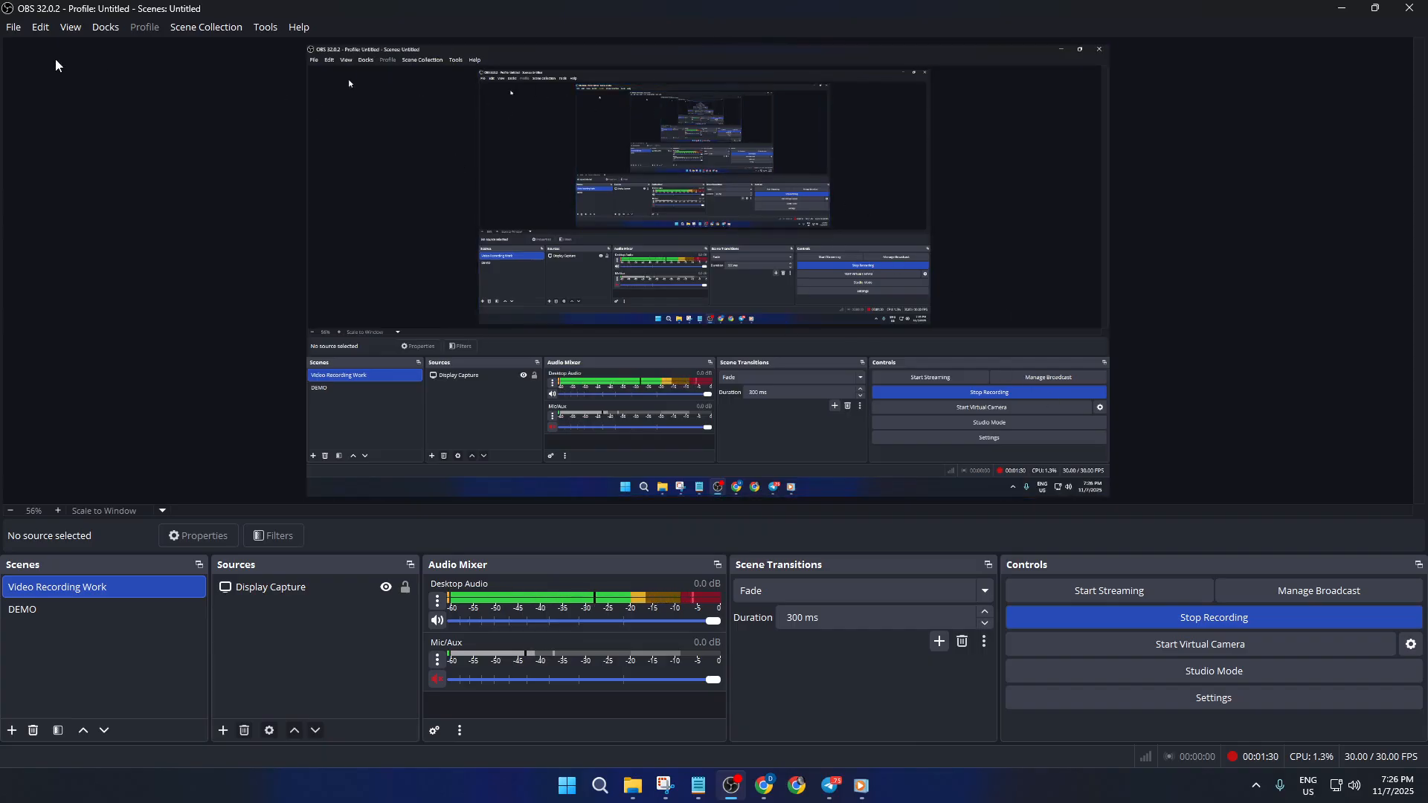
Step: Open the Output settings and examine the available streaming video encoders without changing the selection
left_click(14, 27)
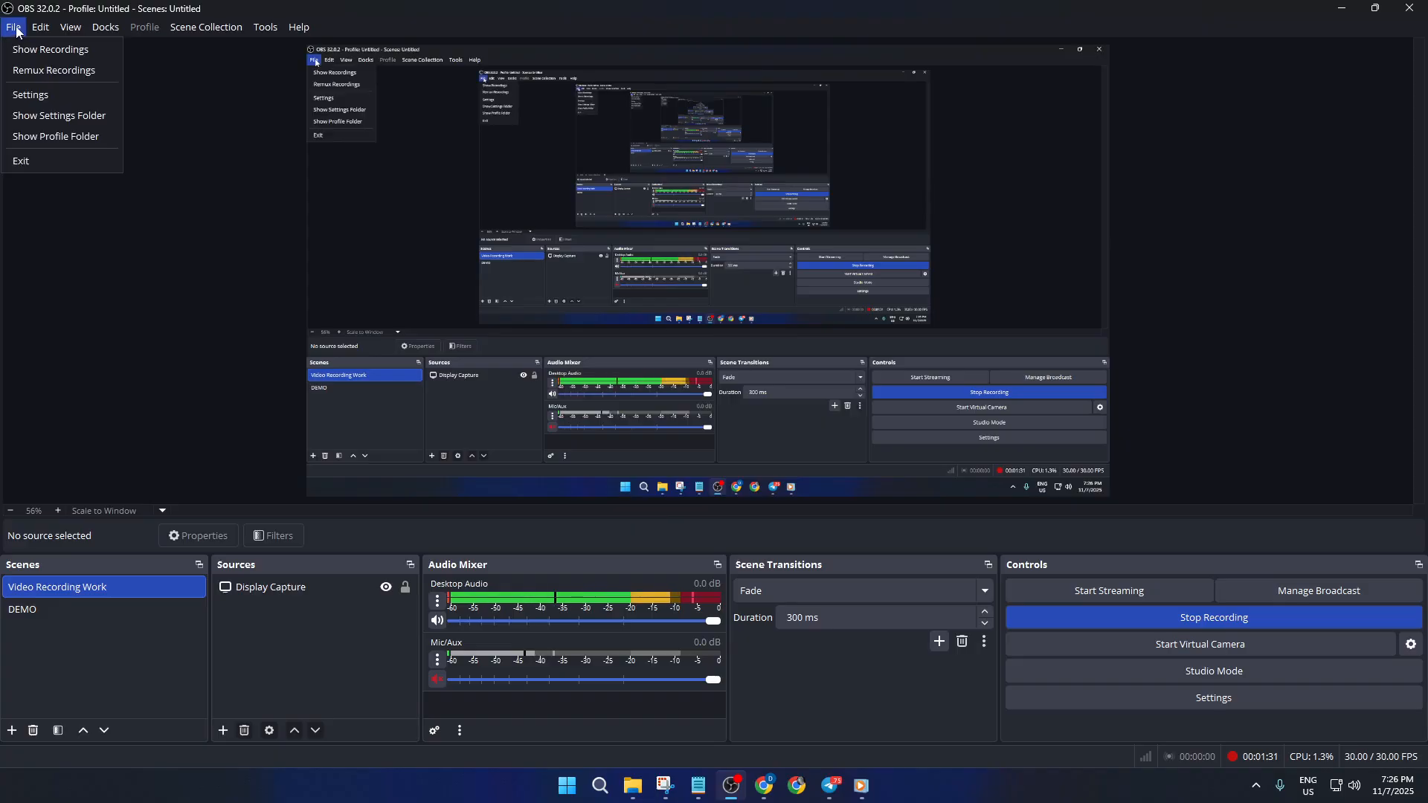
left_click(29, 93)
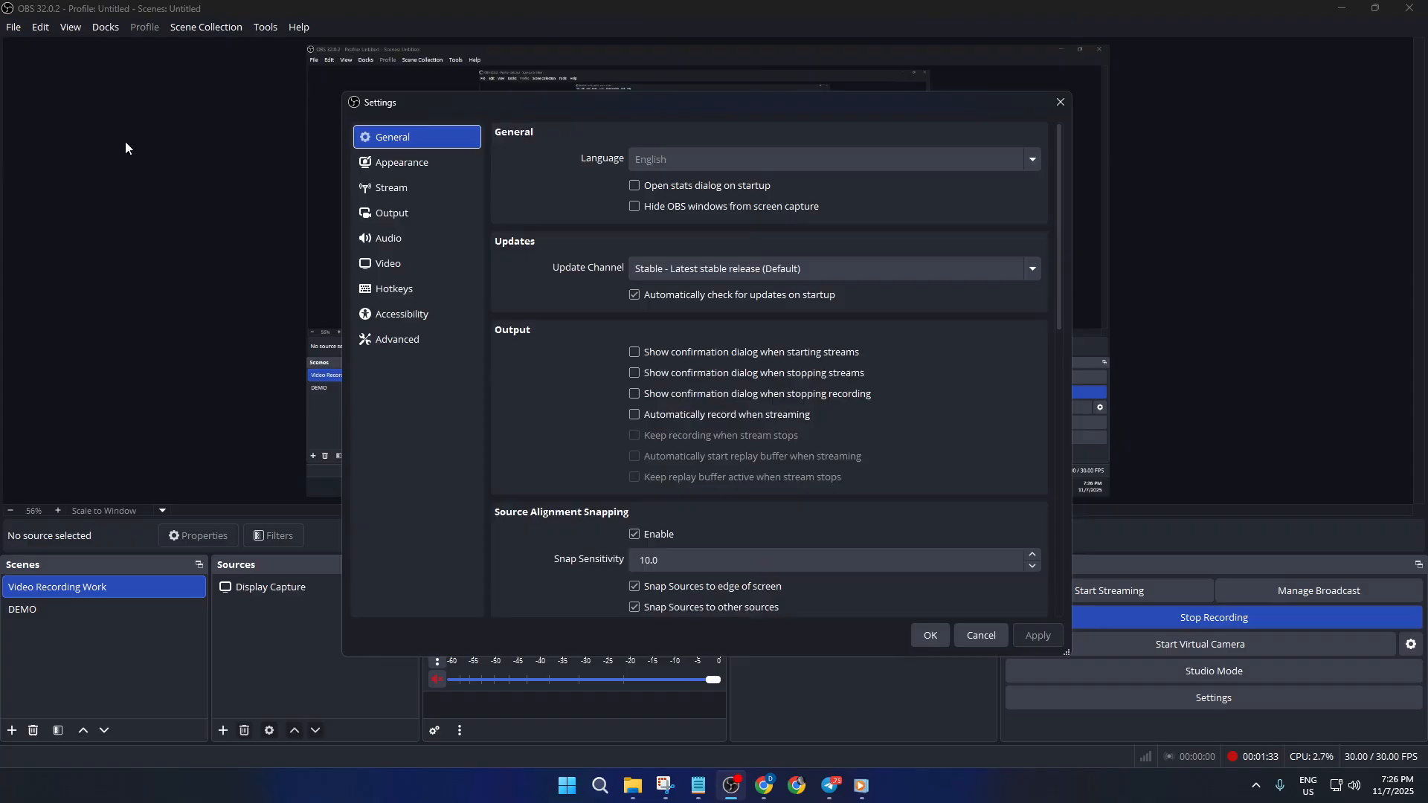
left_click(410, 213)
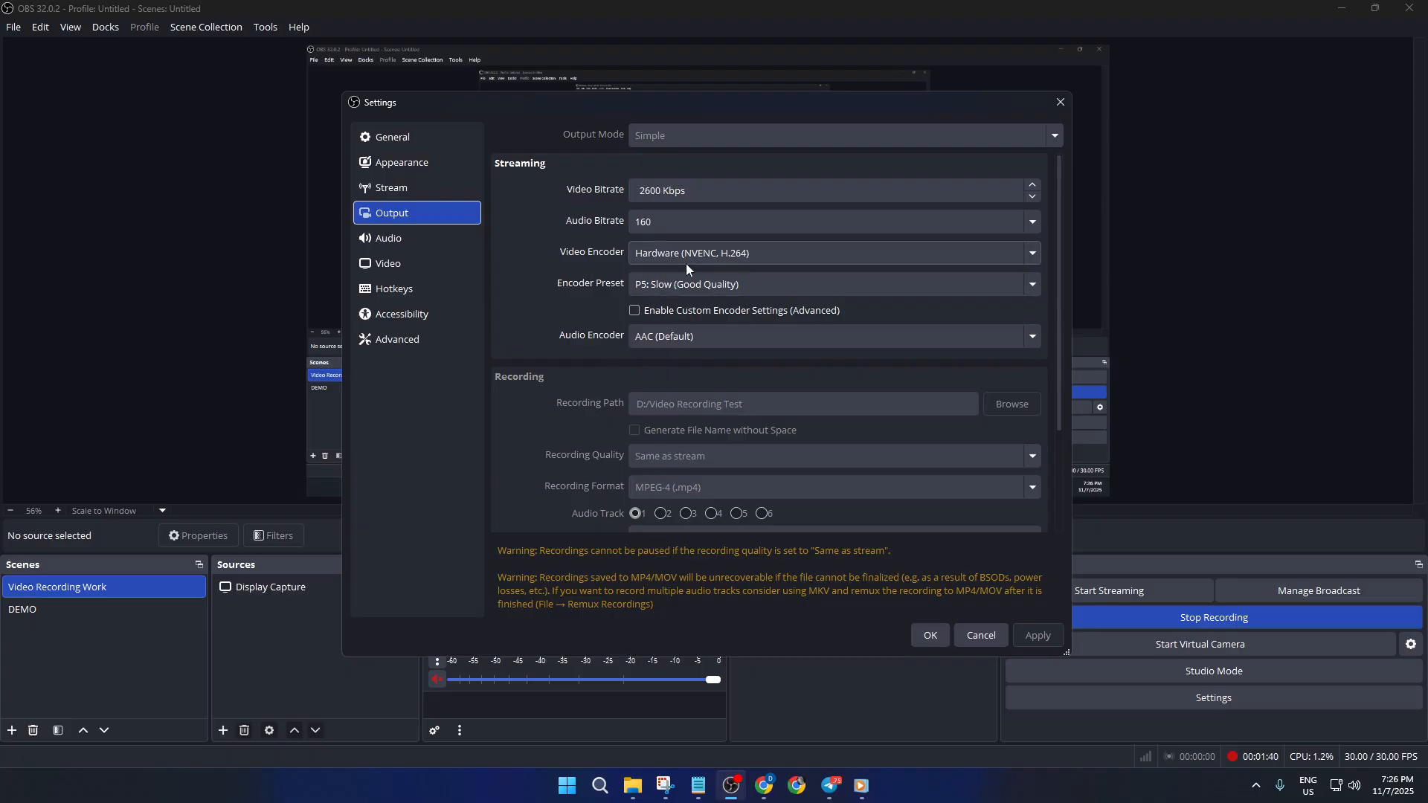
left_click(731, 257)
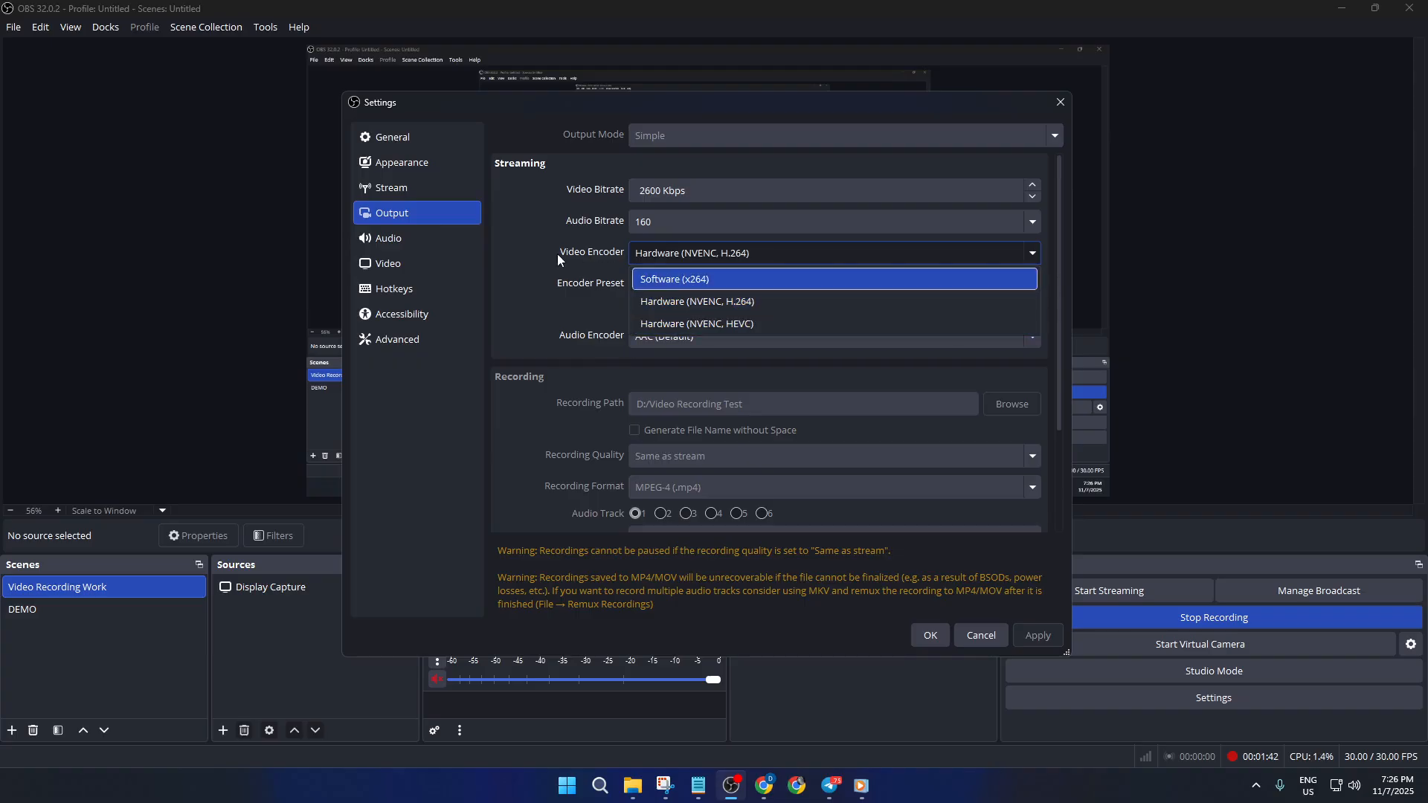
left_click(511, 255)
Step: Examine the audio encoder choices, the recording options and the encoder presets in the Output settings
left_click(672, 342)
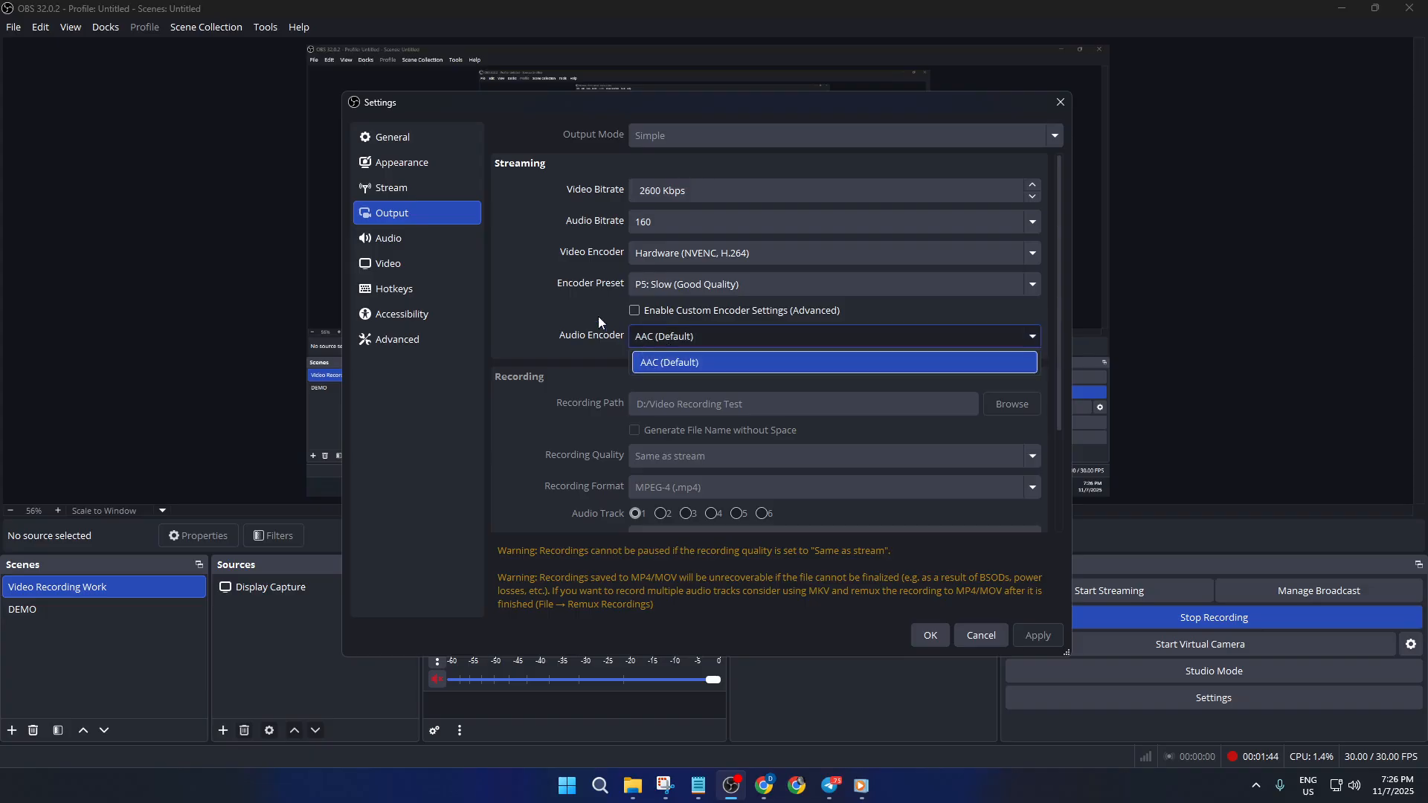
left_click(562, 315)
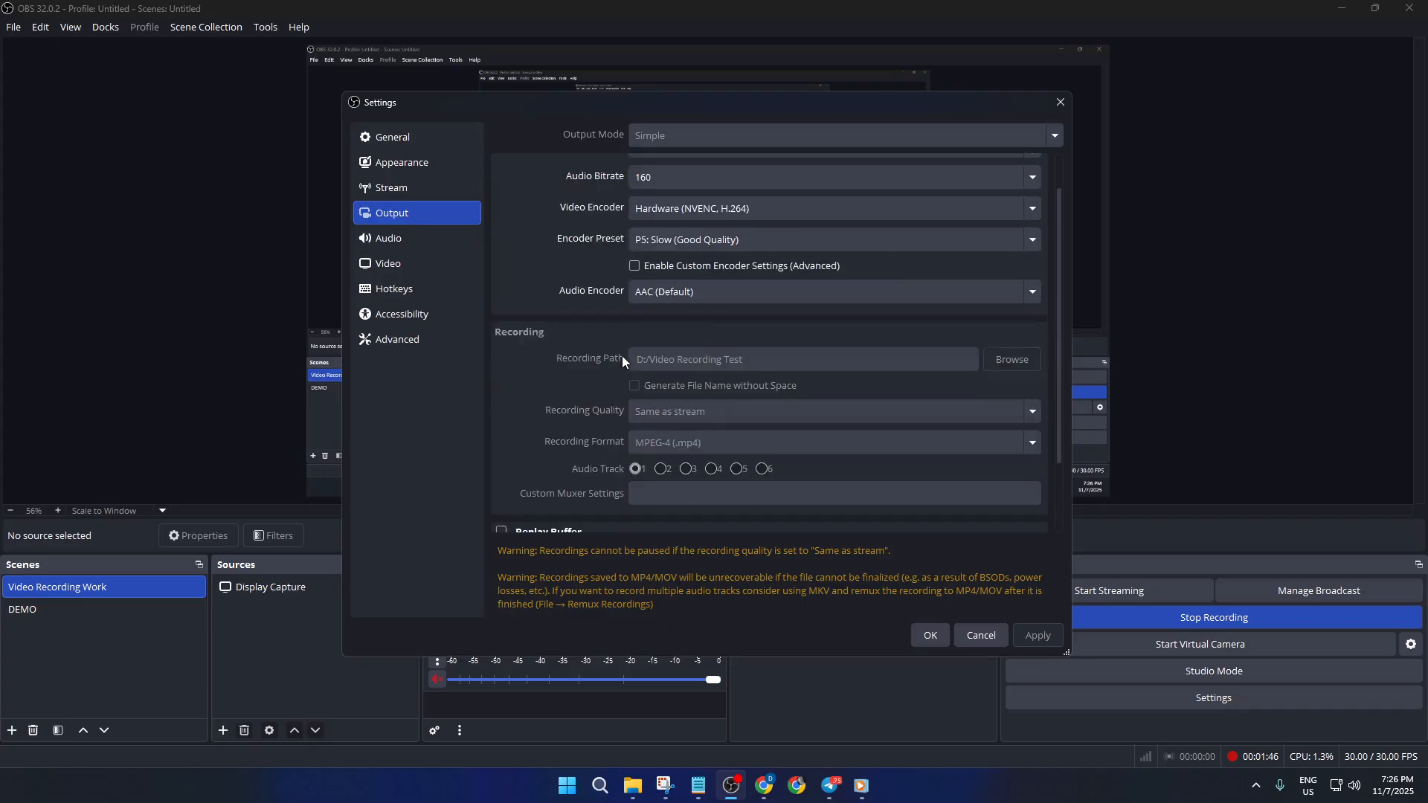
scroll(622, 360, "down", 1)
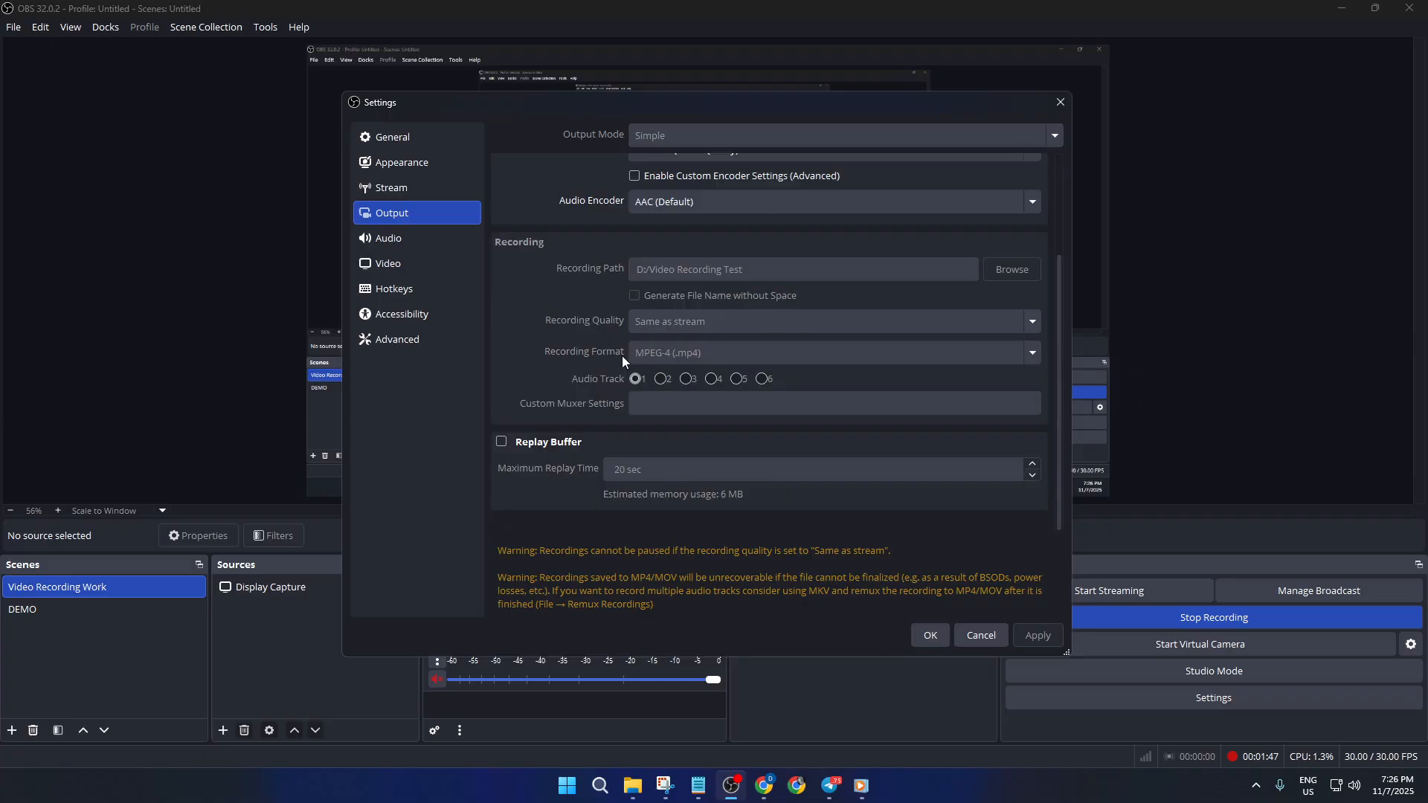
scroll(622, 357, "up", 2)
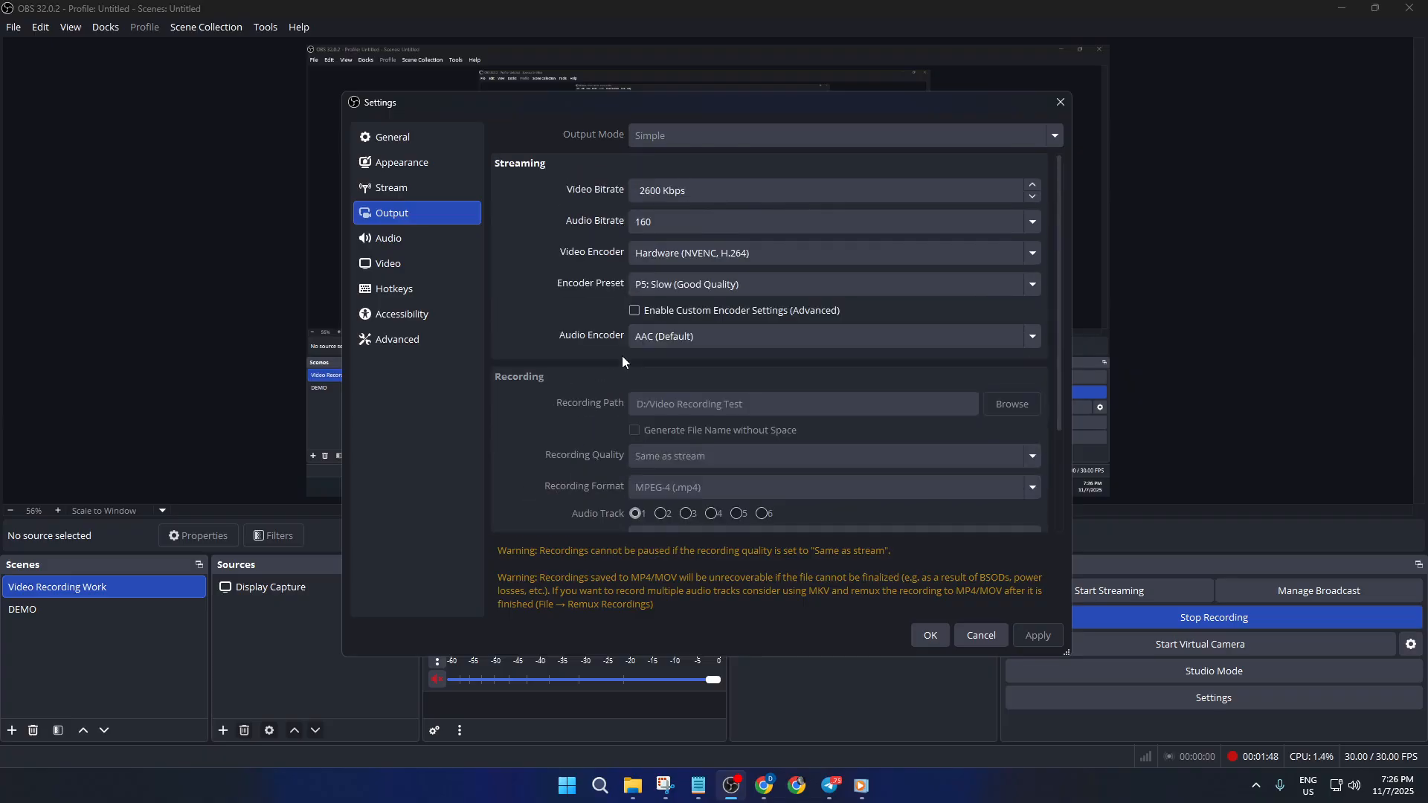
left_click(731, 287)
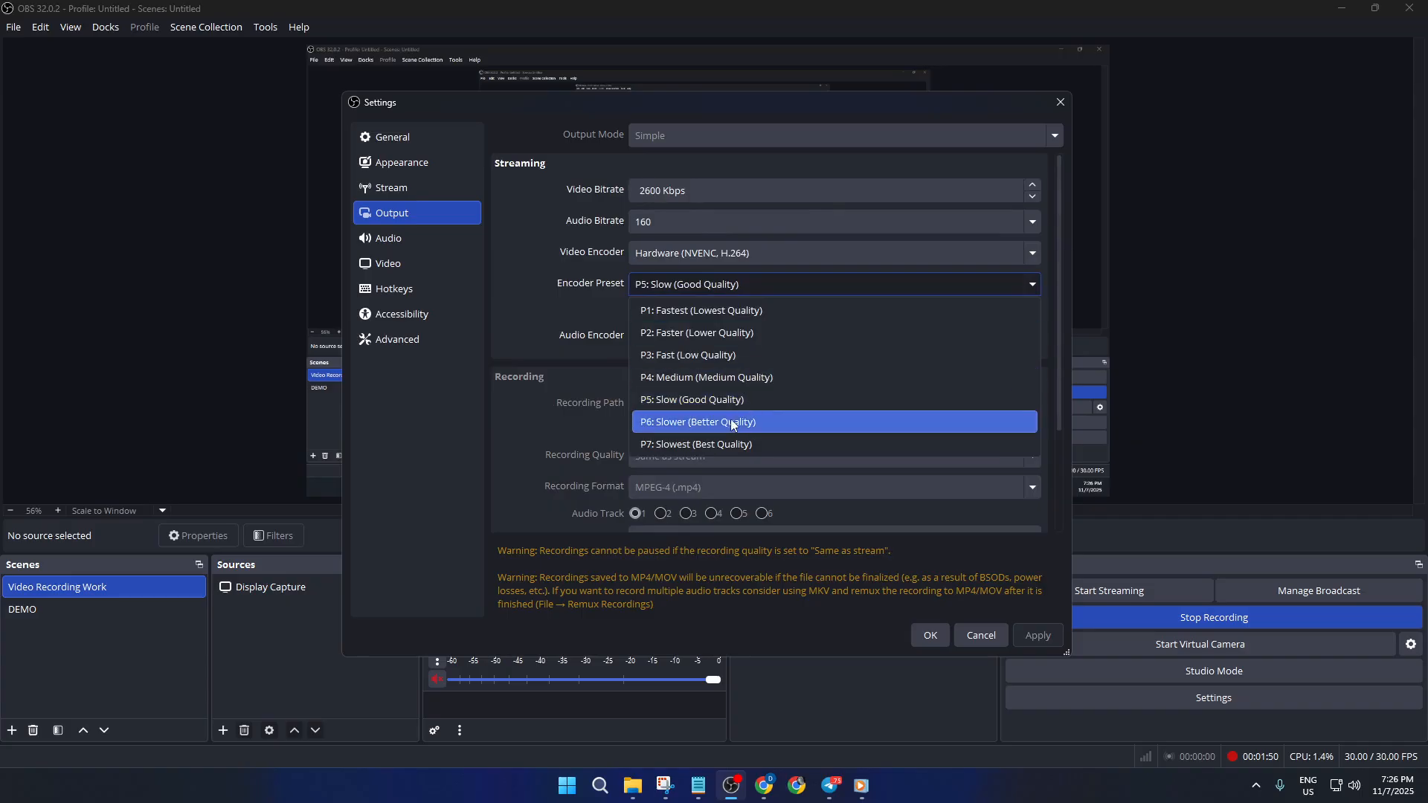
left_click(586, 302)
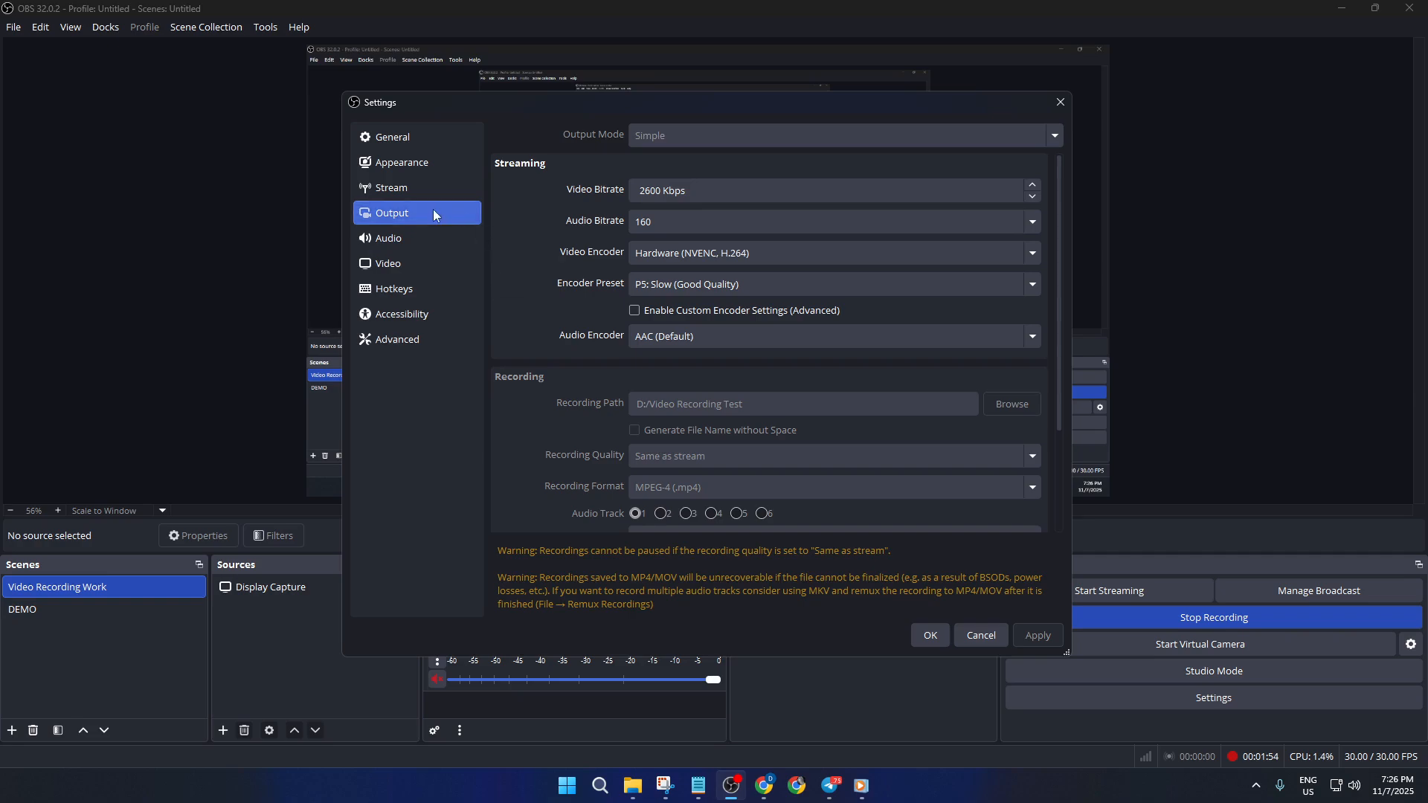
Step: Examine the Advanced settings for video, recording, stream delay, reconnection and network, and the process priority choices
left_click(414, 341)
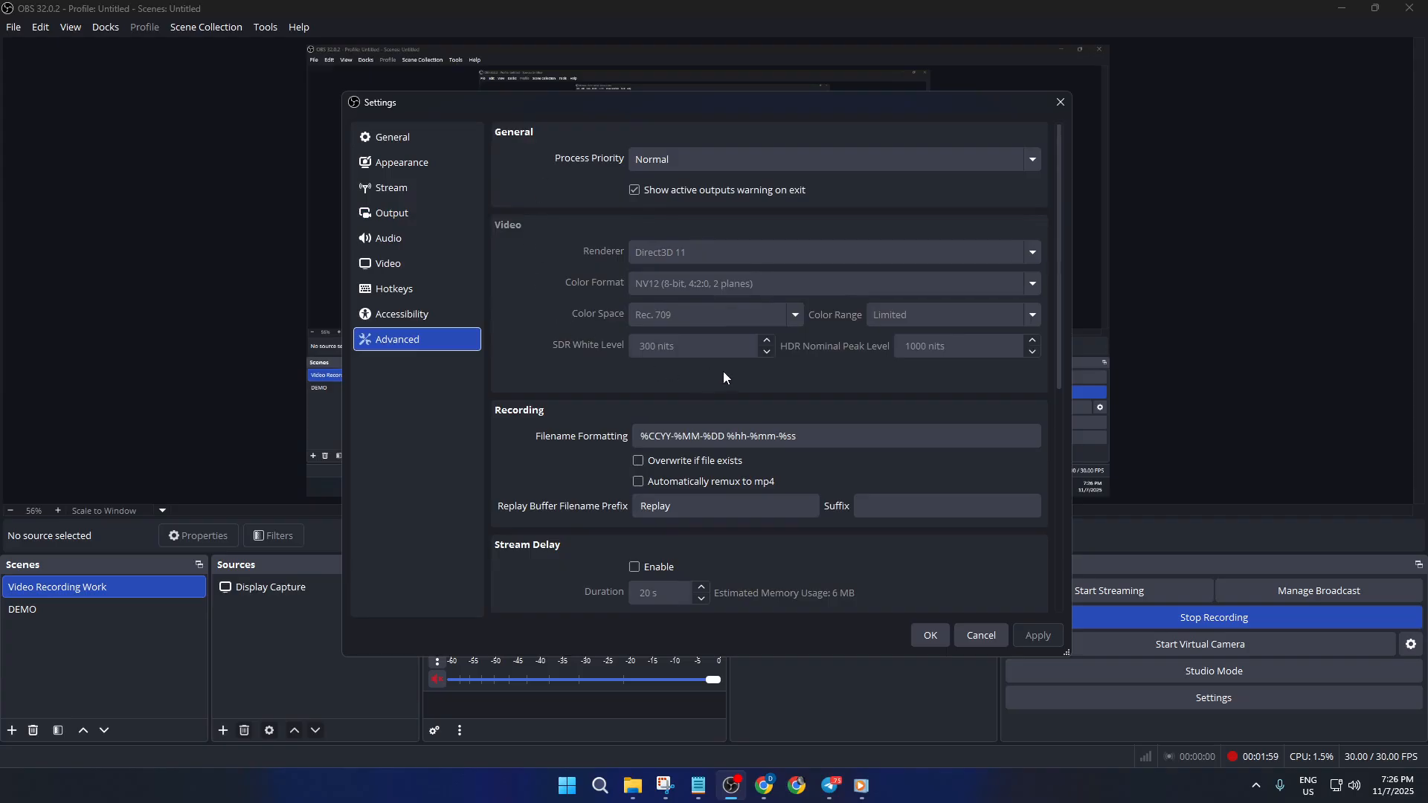
scroll(724, 363, "down", 1)
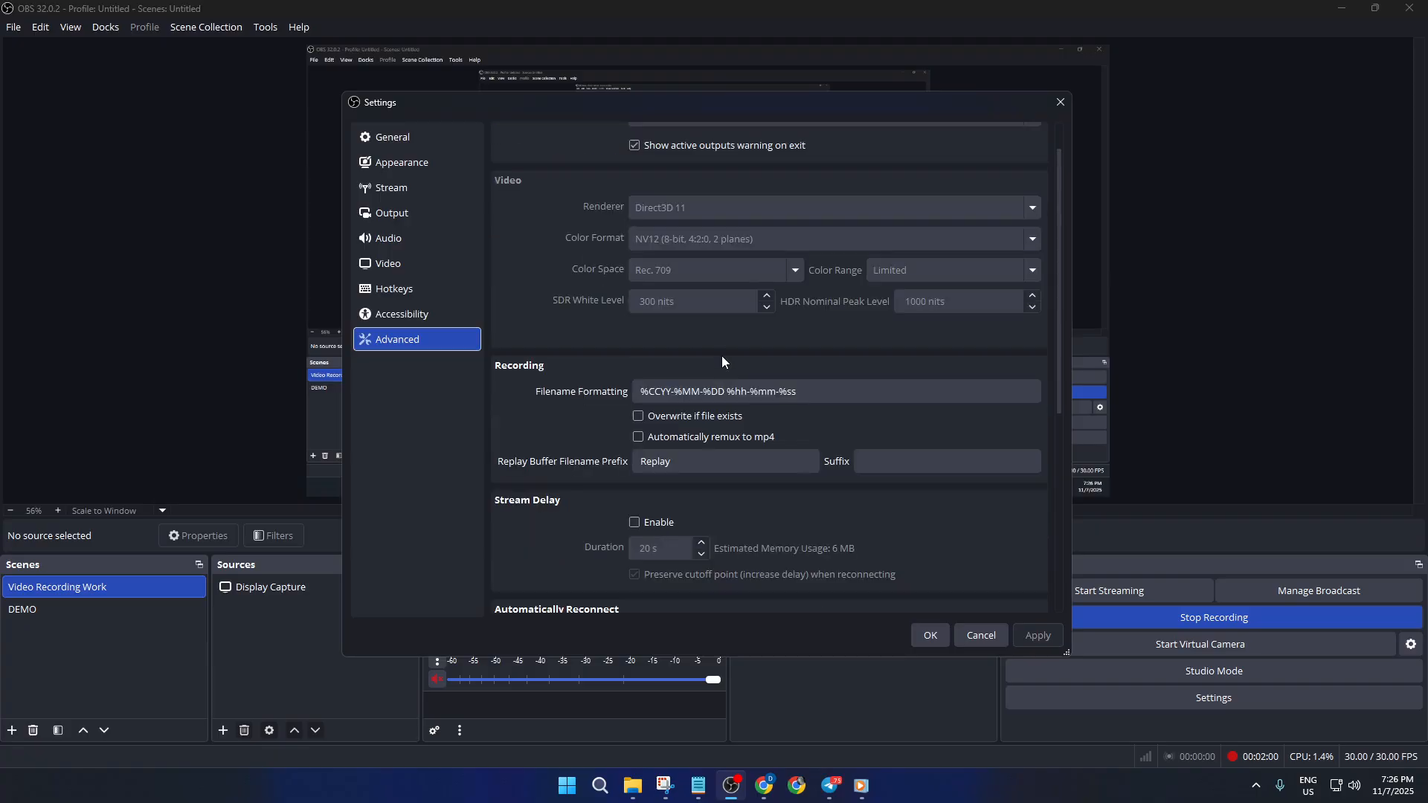
scroll(720, 359, "down", 3)
scroll(717, 355, "down", 2)
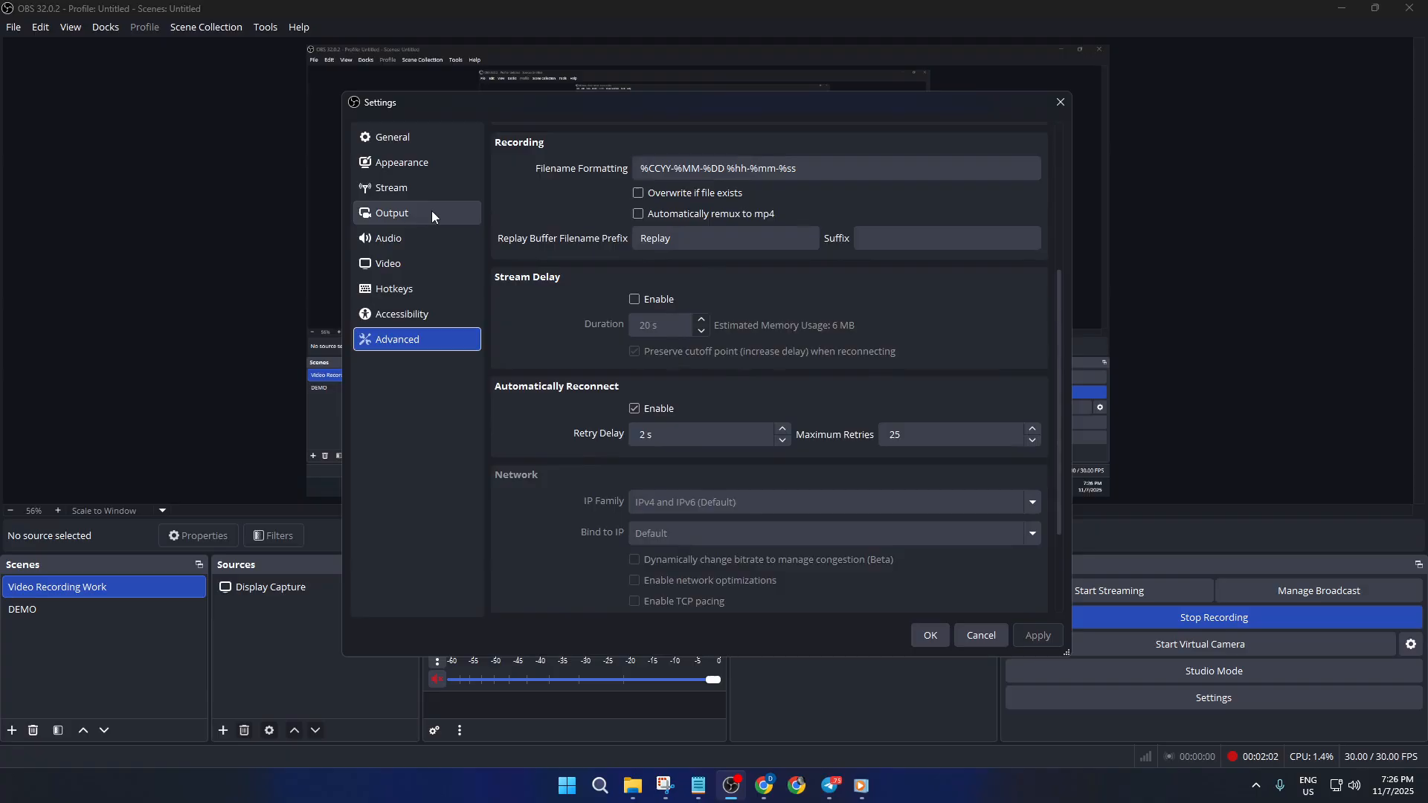
scroll(676, 350, "down", 3)
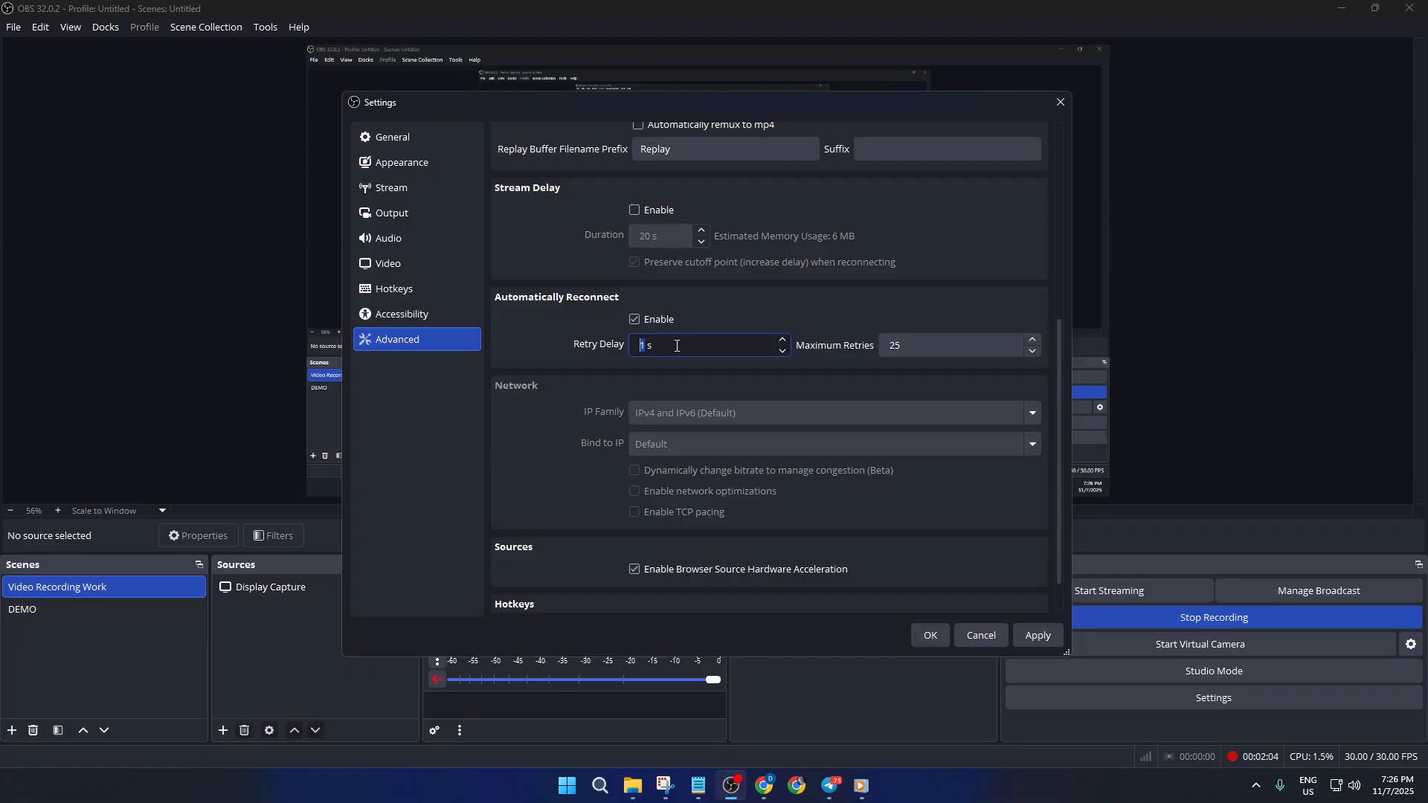
scroll(699, 342, "up", 2)
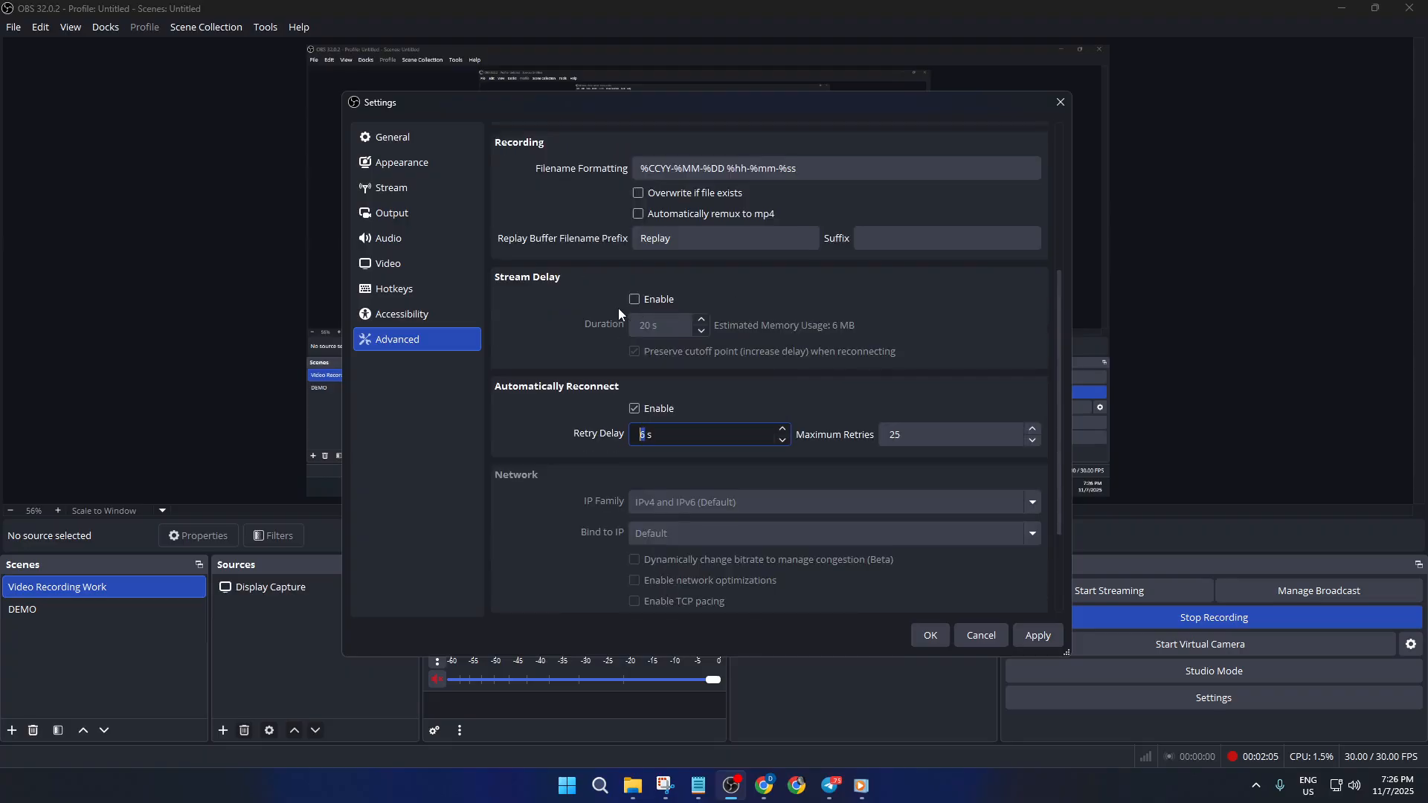
scroll(657, 374, "up", 5)
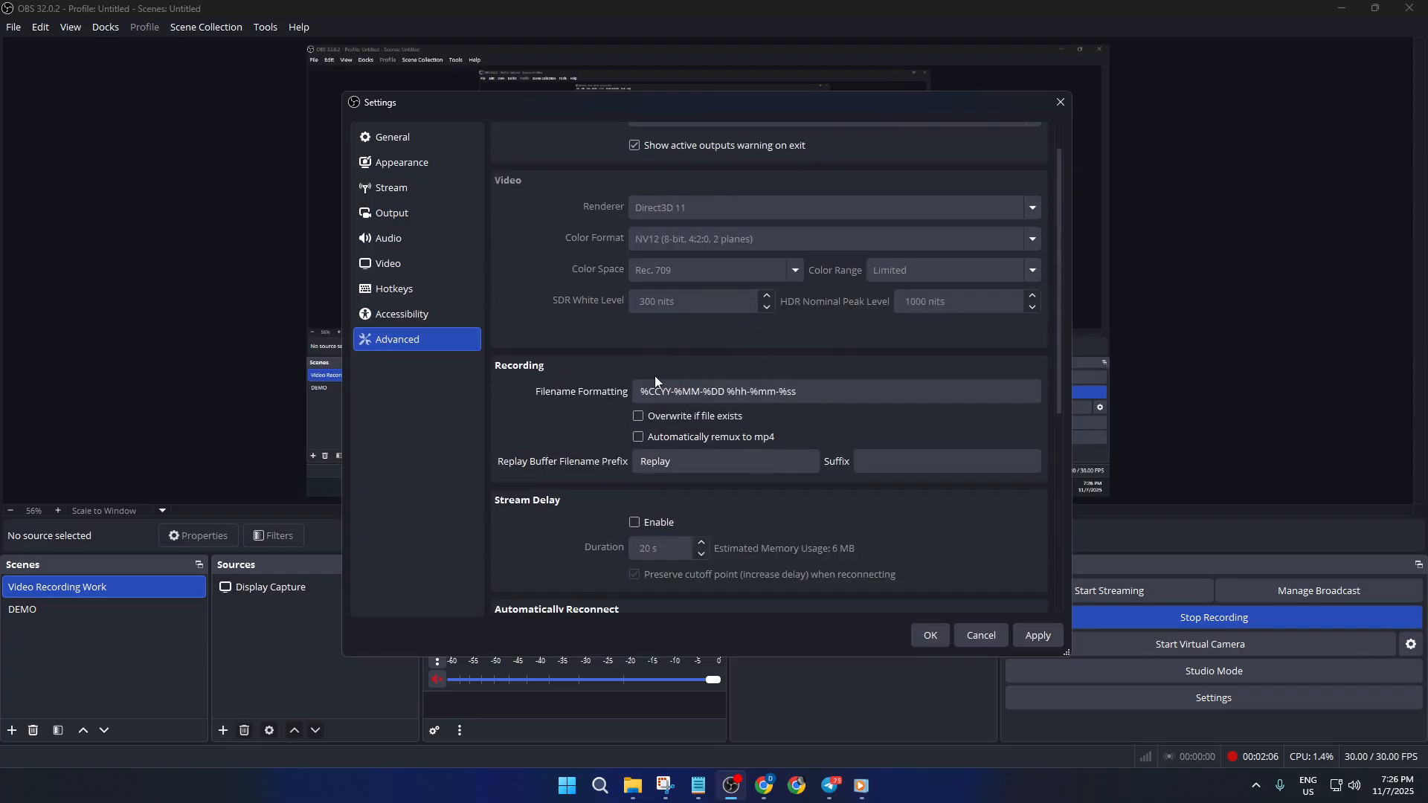
scroll(647, 383, "up", 1)
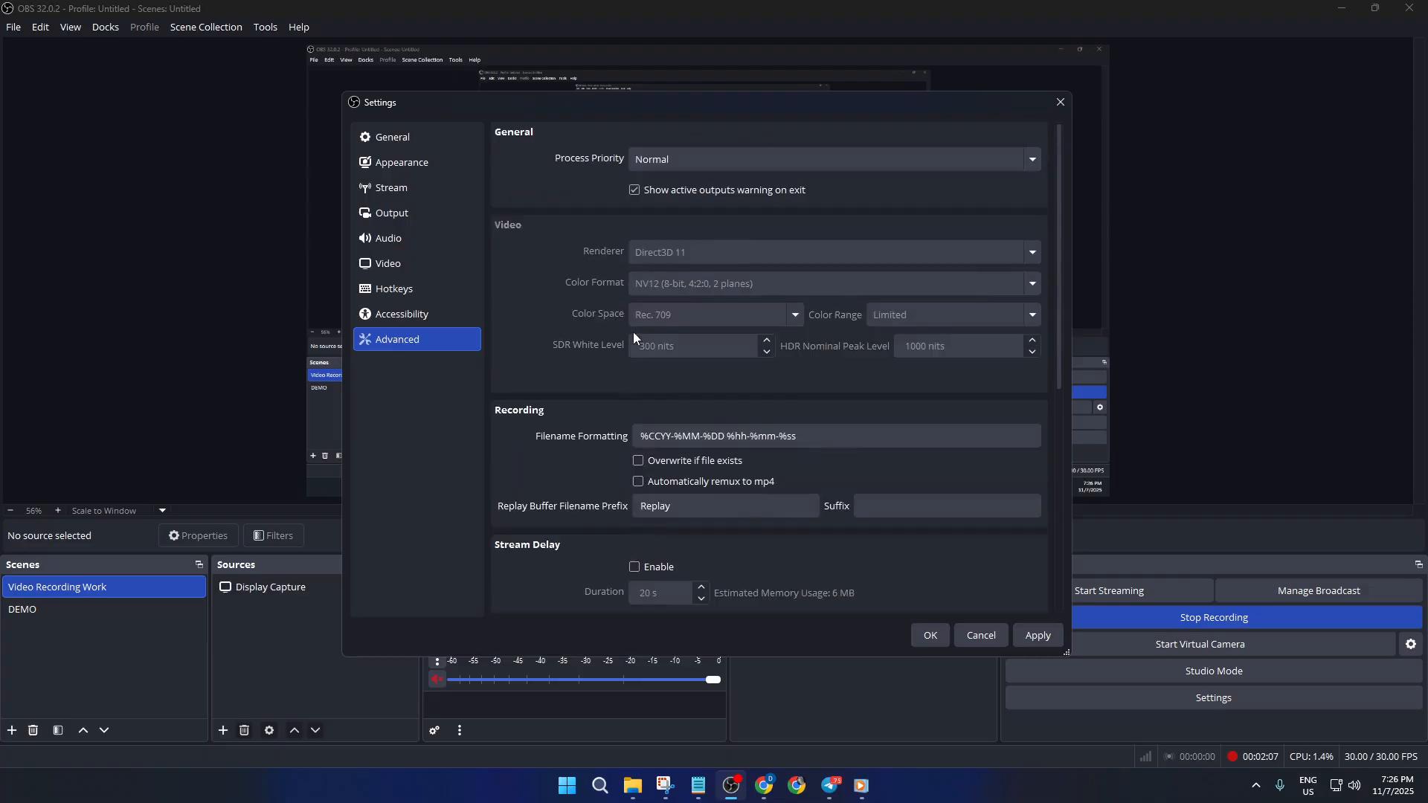
left_click(710, 160)
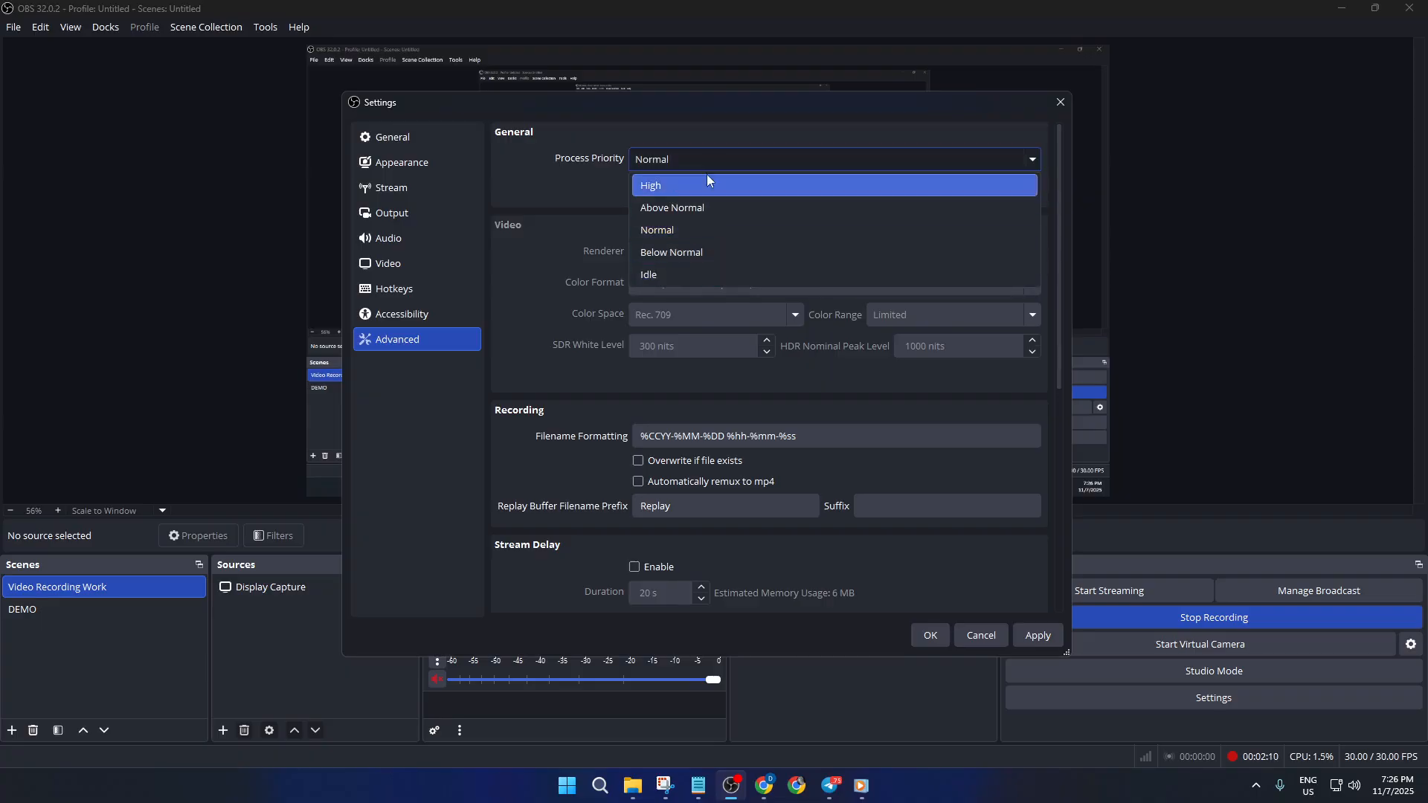
left_click(554, 181)
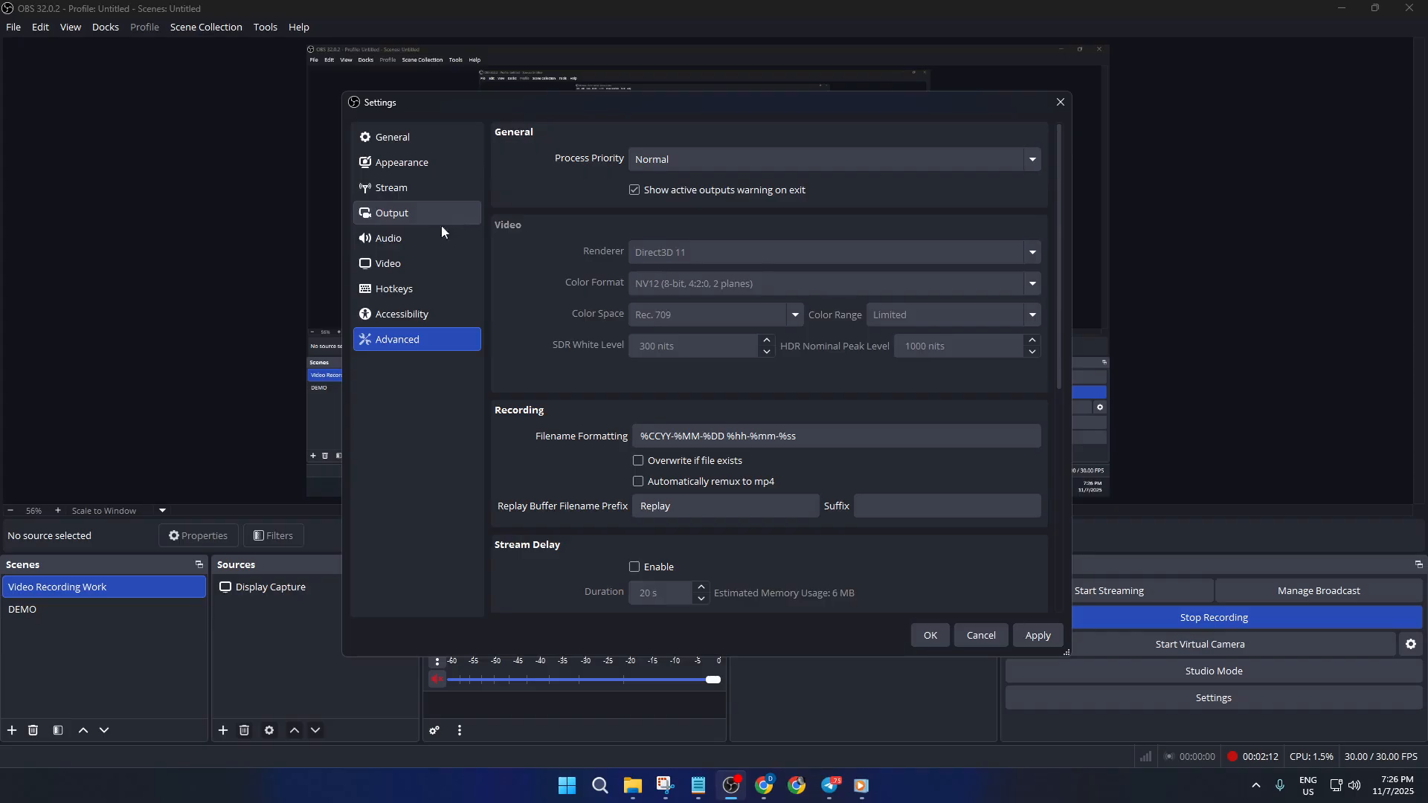
Step: Look over the Audio and Video settings and return to the Output settings
left_click(417, 242)
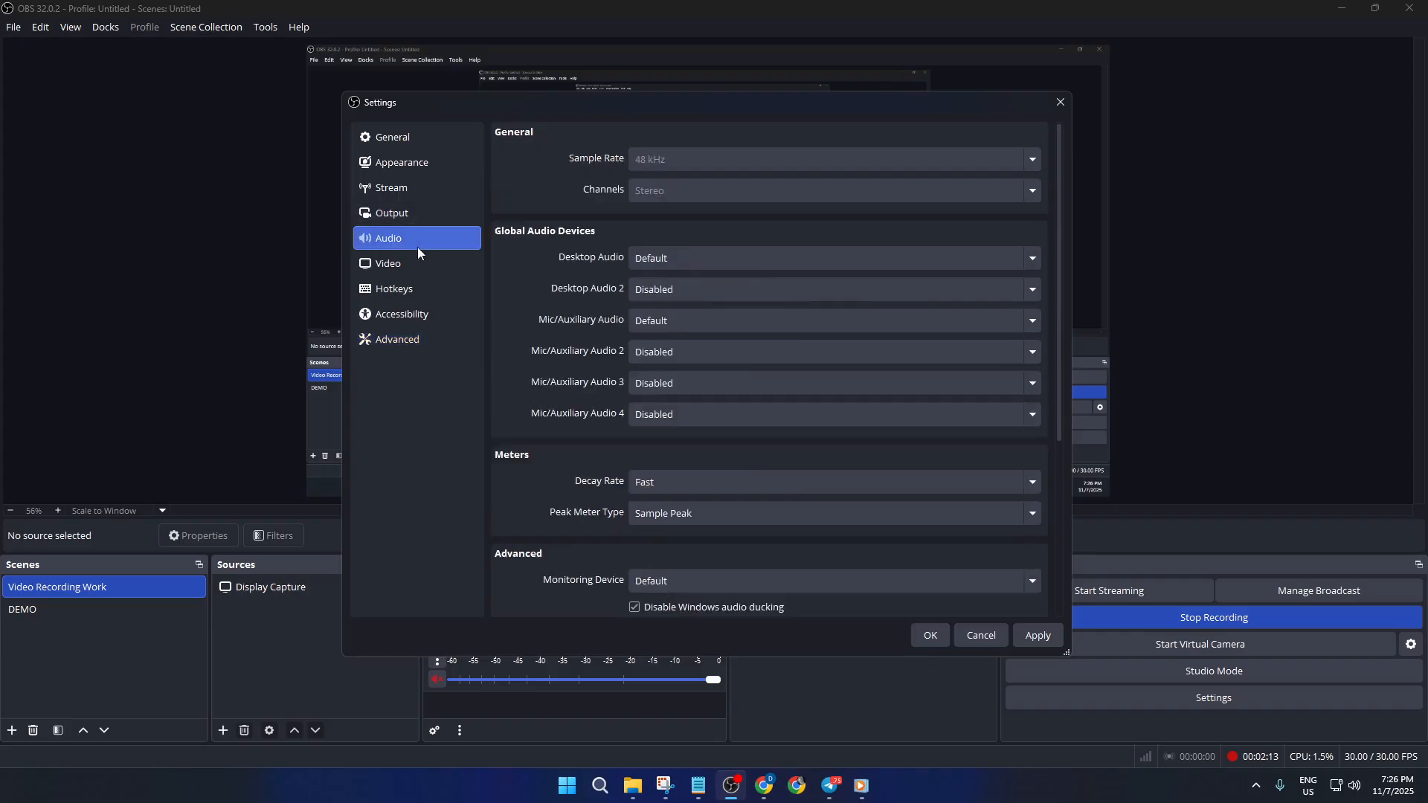
left_click(415, 264)
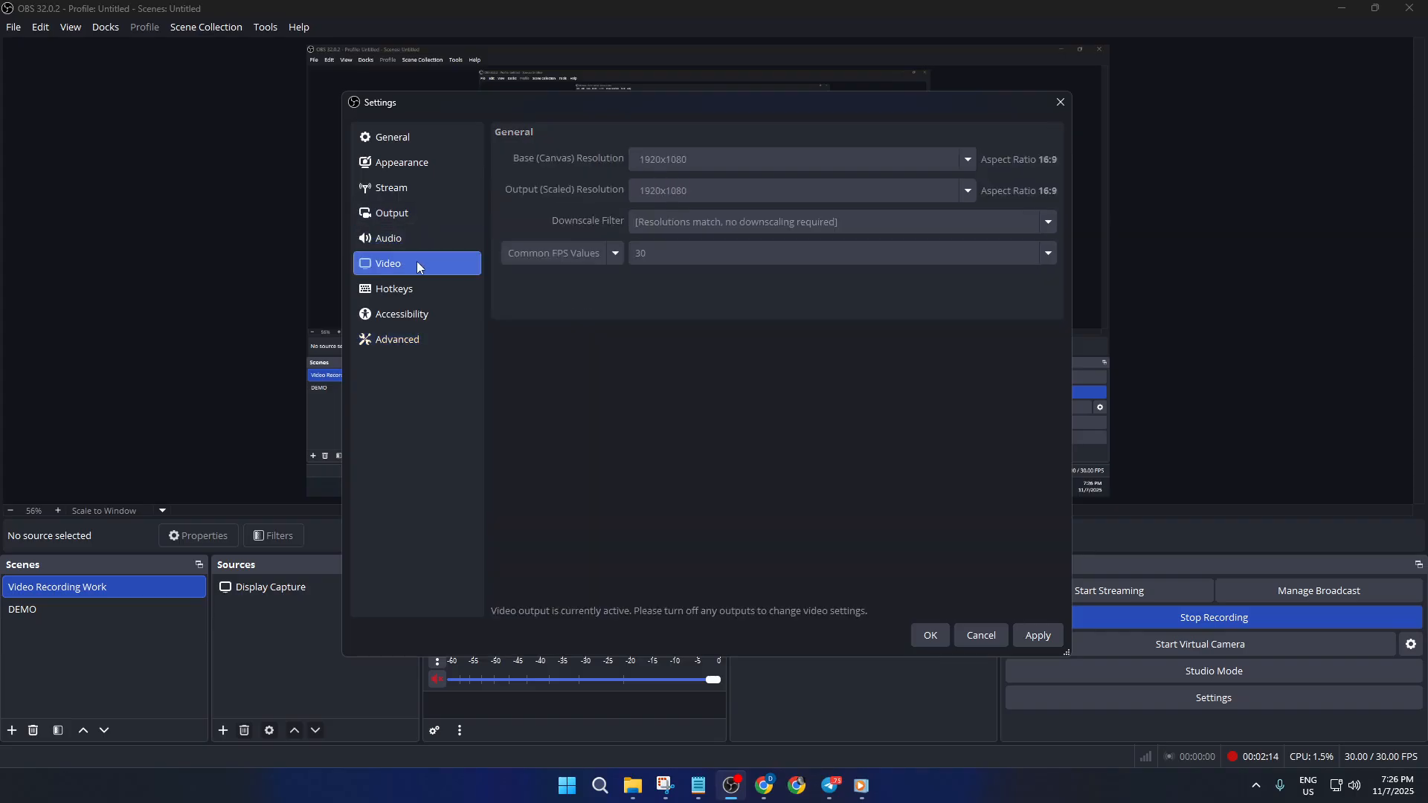
left_click(427, 241)
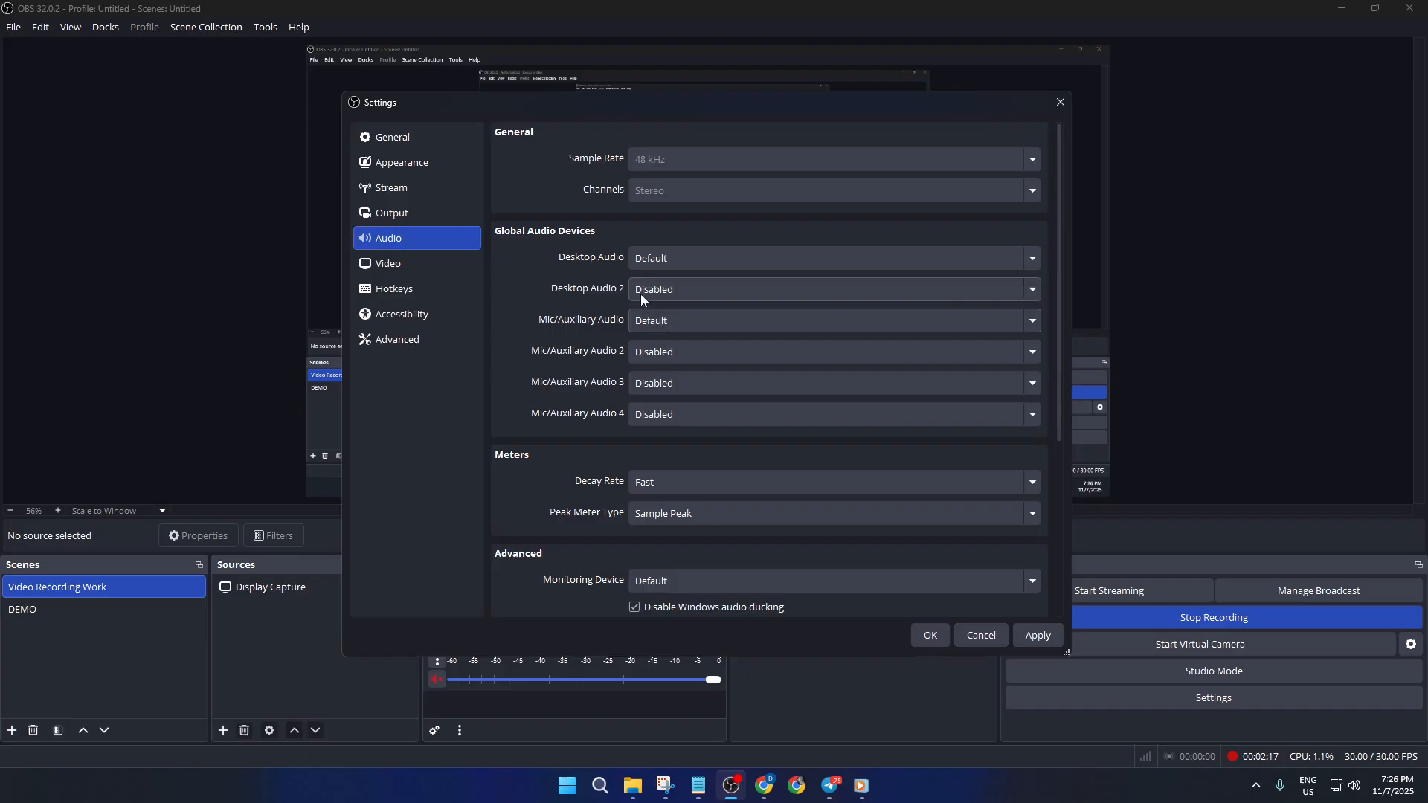
left_click(433, 215)
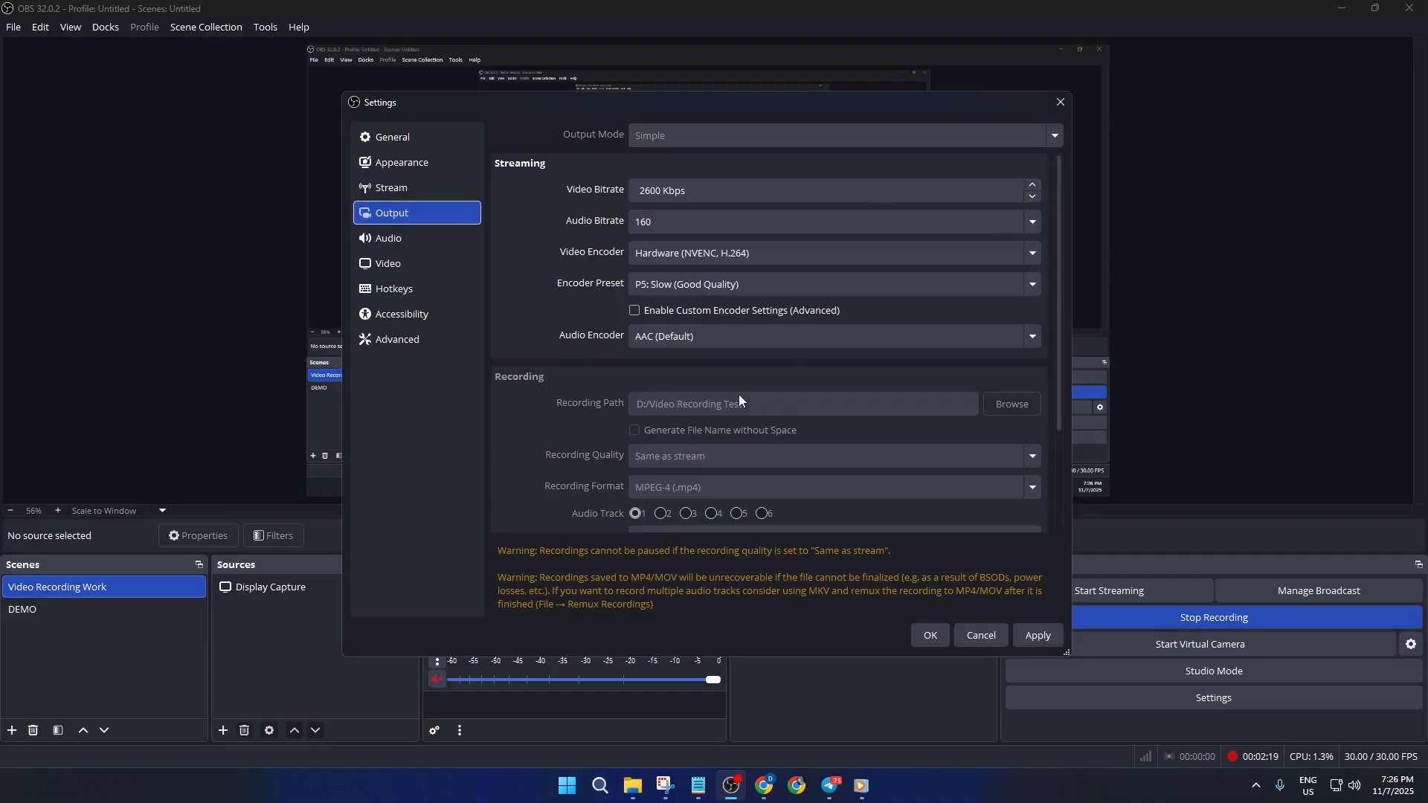